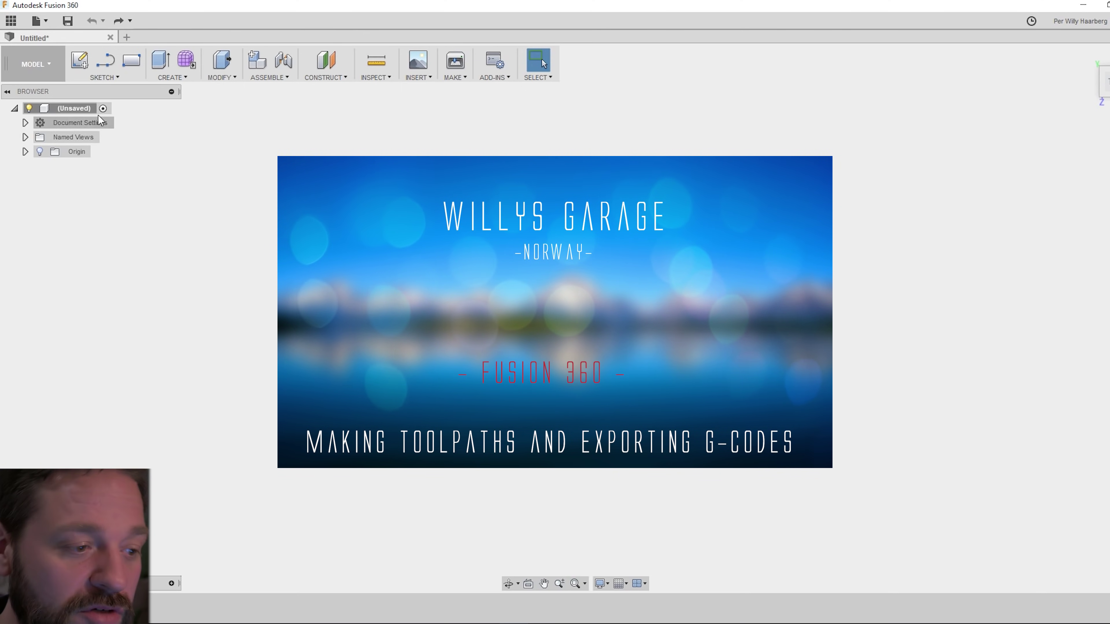
# Sketch an outer rectangle from the origin and an inner rectangle on the XY plane.
pyautogui.click(79, 61)
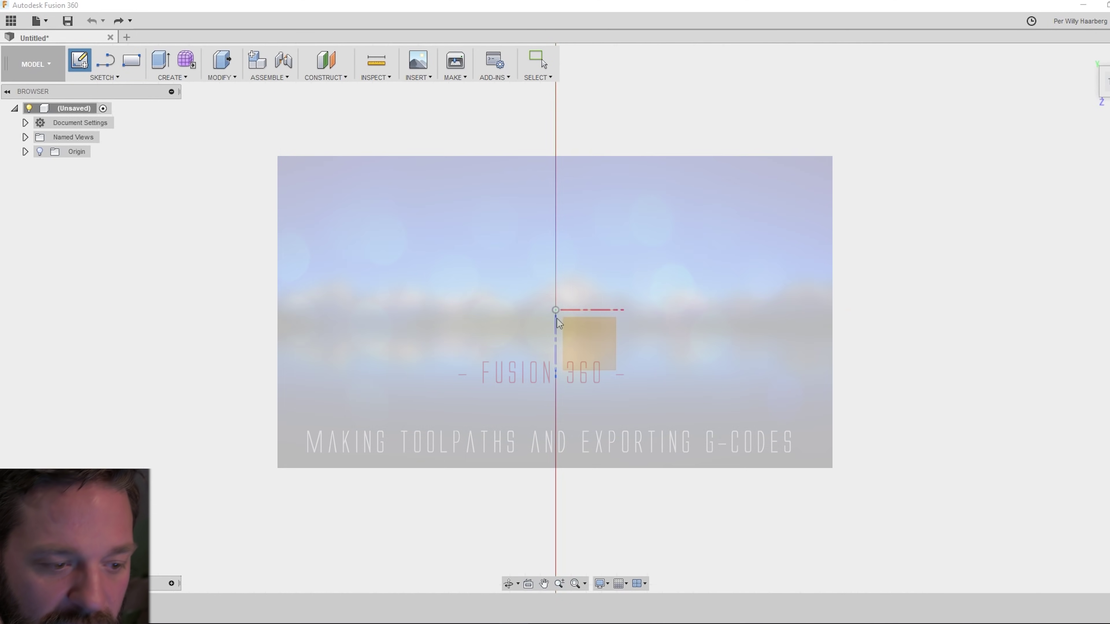
pyautogui.click(567, 325)
pyautogui.press('r')
pyautogui.click(432, 214)
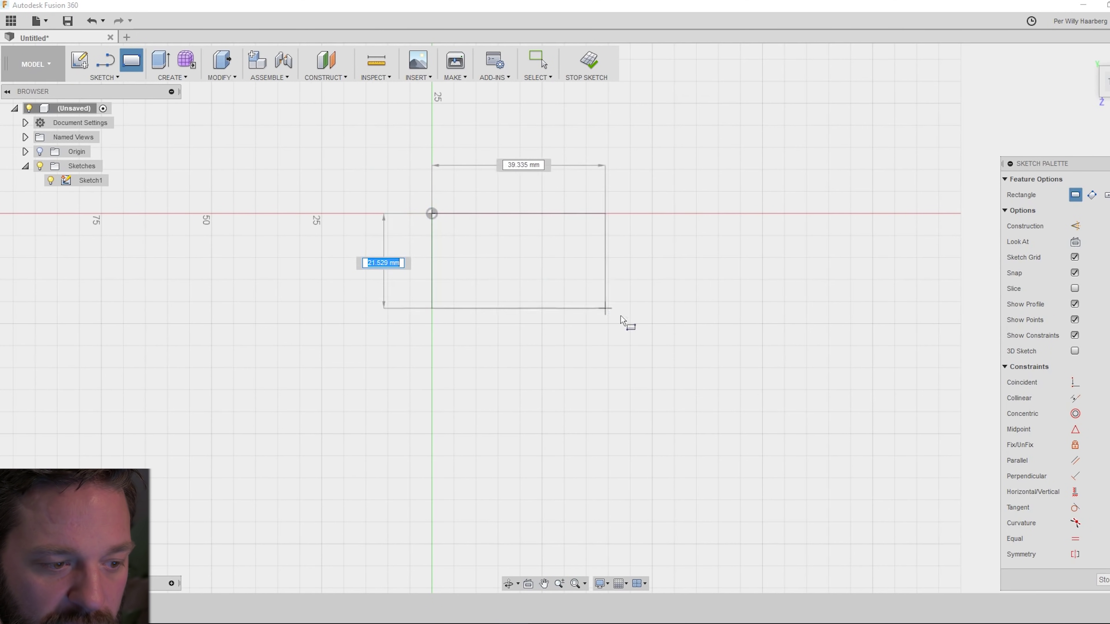
pyautogui.click(763, 434)
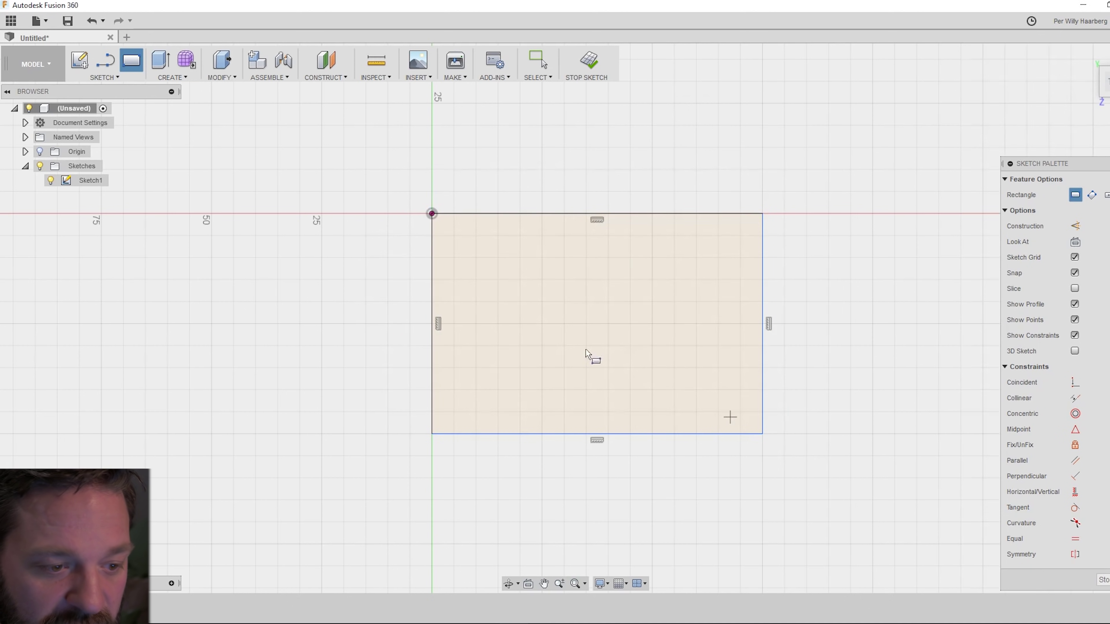
pyautogui.click(454, 236)
pyautogui.click(740, 412)
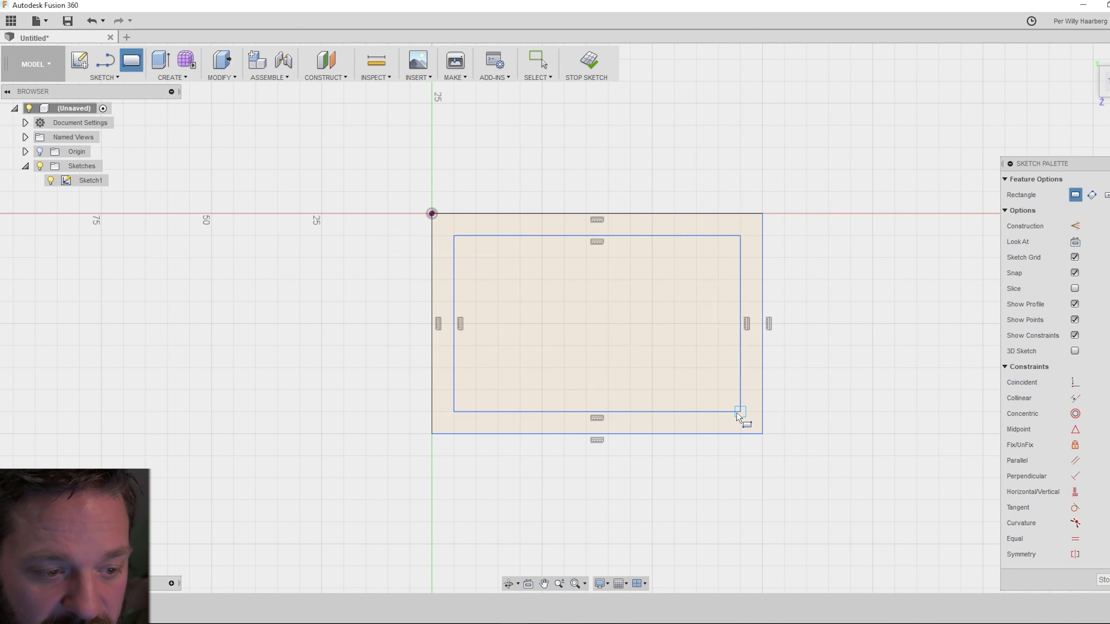
# Fillet all four corners of the inner rectangle at R10 mm.
pyautogui.click(105, 77)
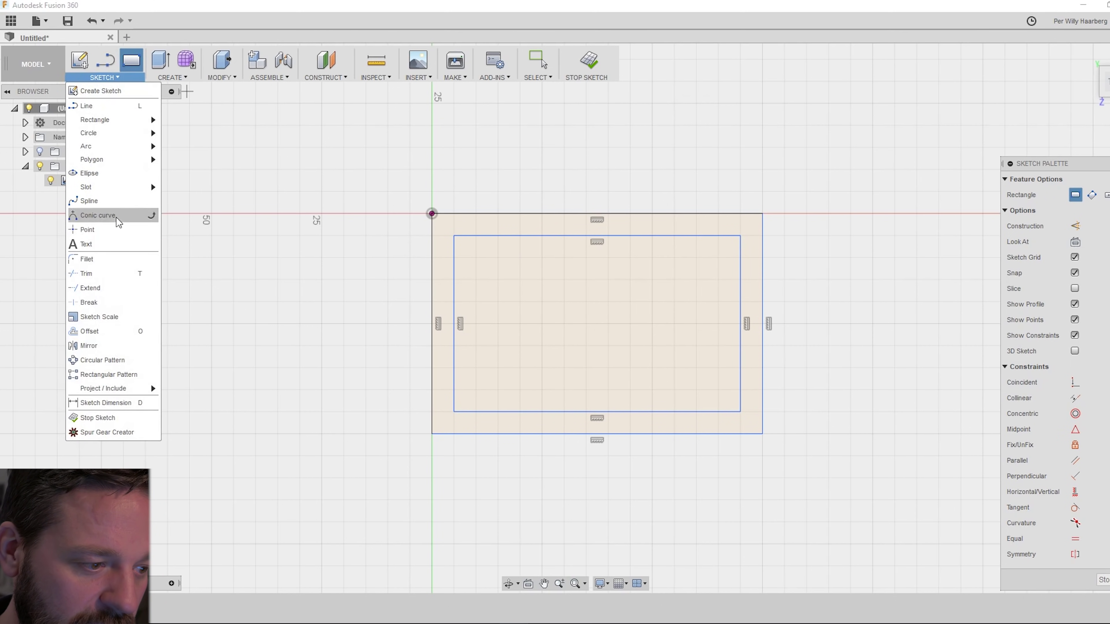
pyautogui.click(99, 276)
pyautogui.click(454, 307)
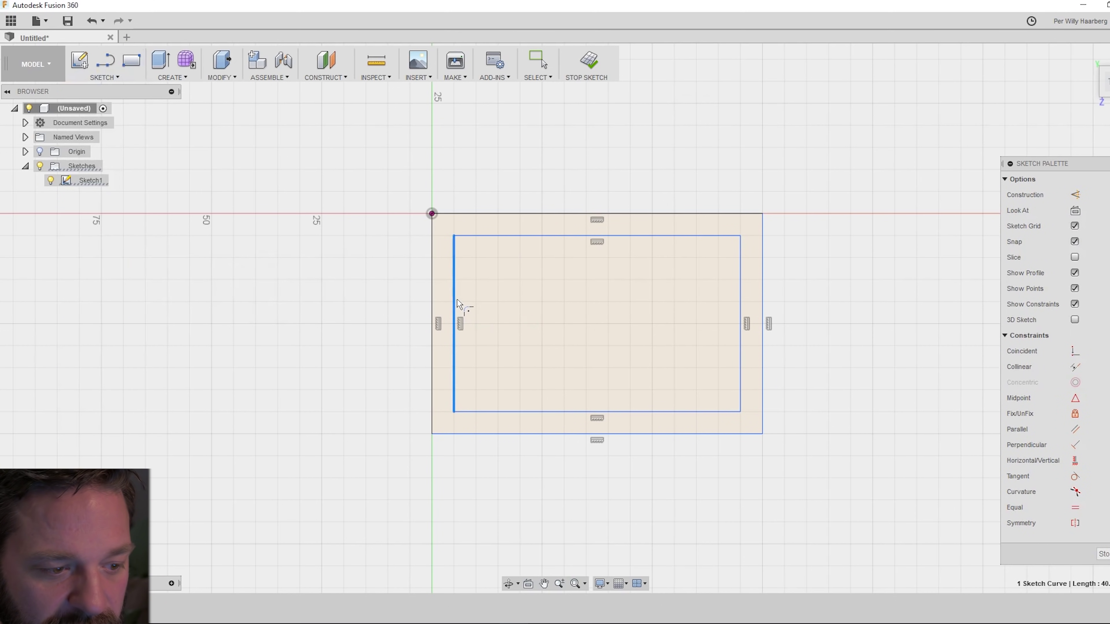
pyautogui.click(514, 237)
pyautogui.click(722, 238)
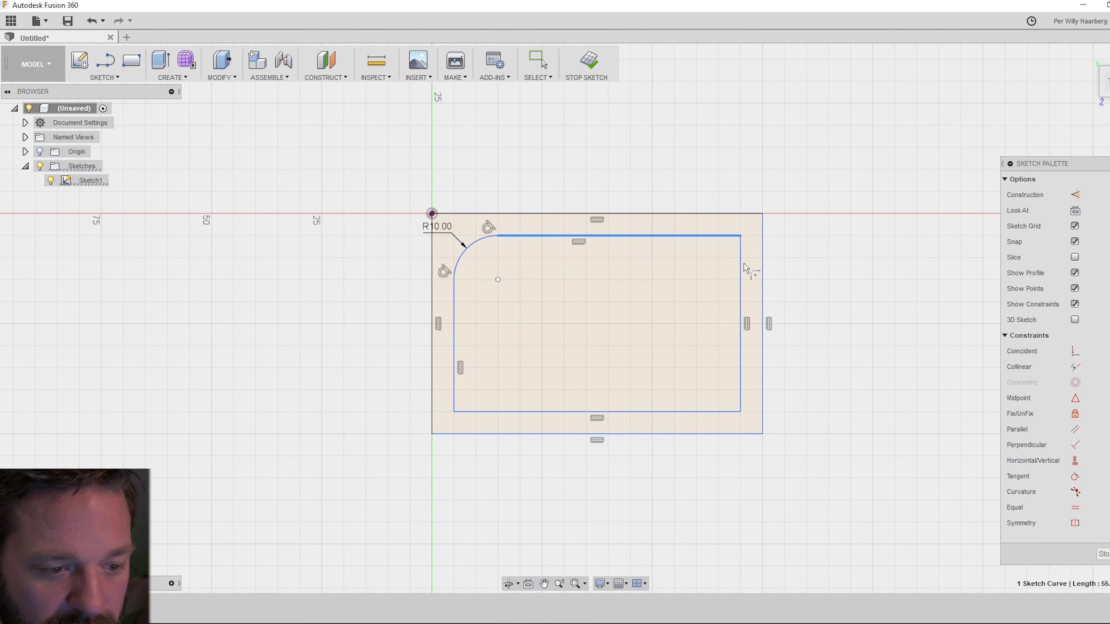
pyautogui.click(738, 378)
pyautogui.click(740, 394)
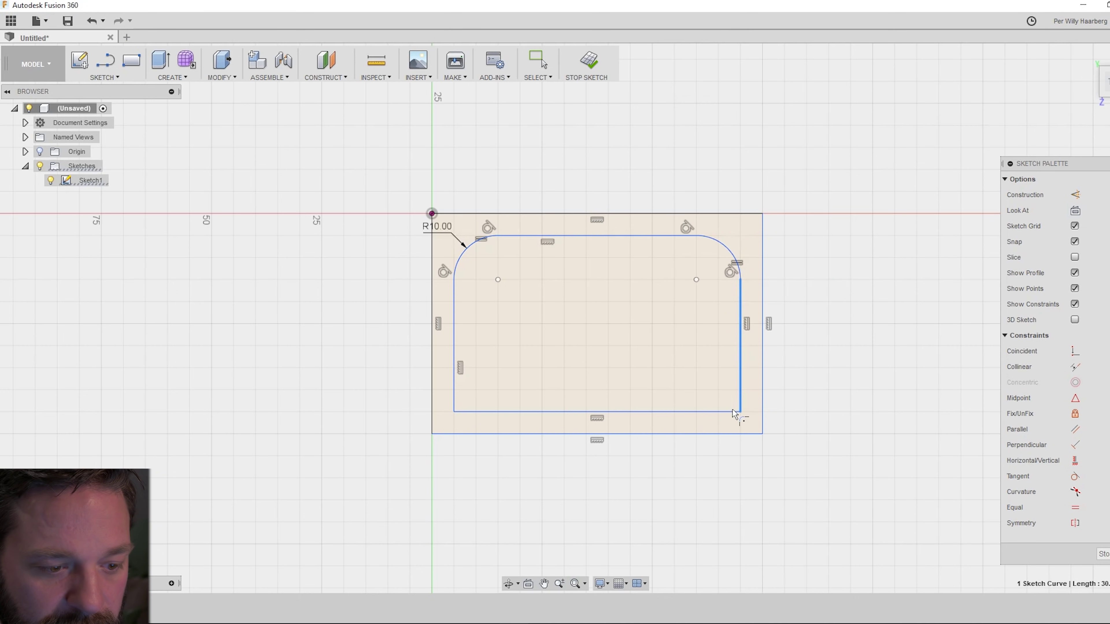
pyautogui.click(722, 414)
pyautogui.click(525, 412)
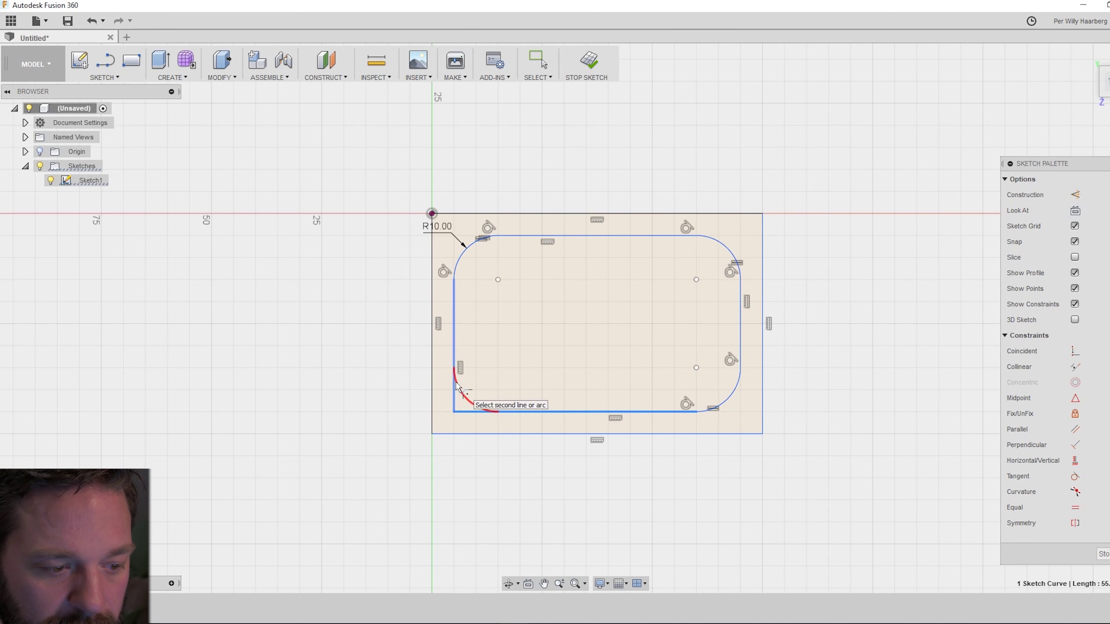
pyautogui.click(456, 386)
pyautogui.press('Escape')
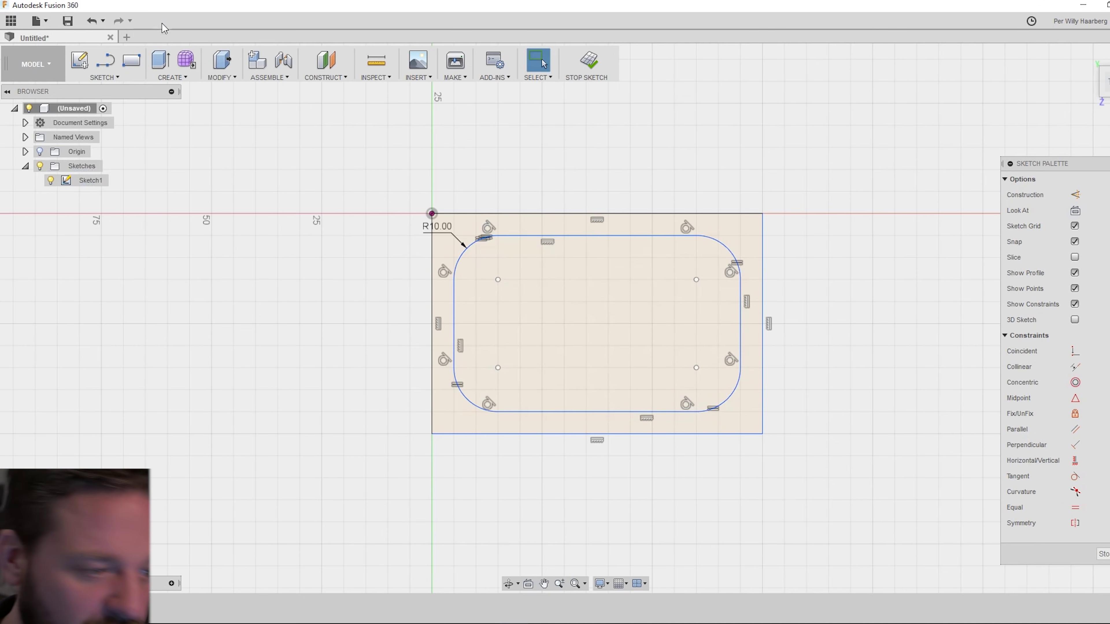
# Extrude the outer frame profile 10 mm.
pyautogui.press('e')
pyautogui.click(741, 233)
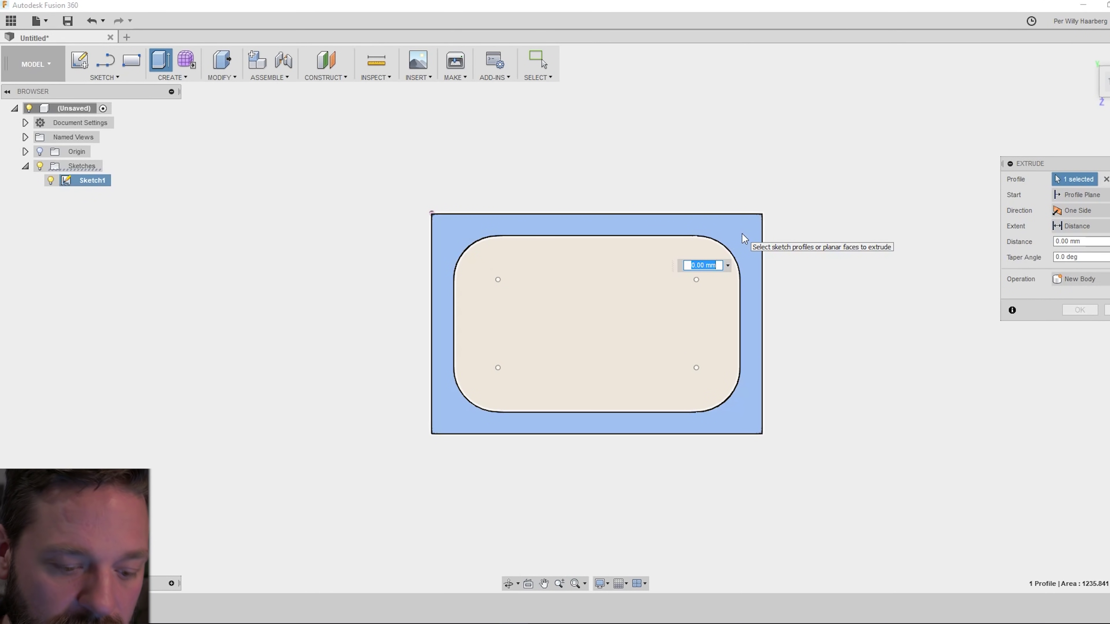
pyautogui.write('10')
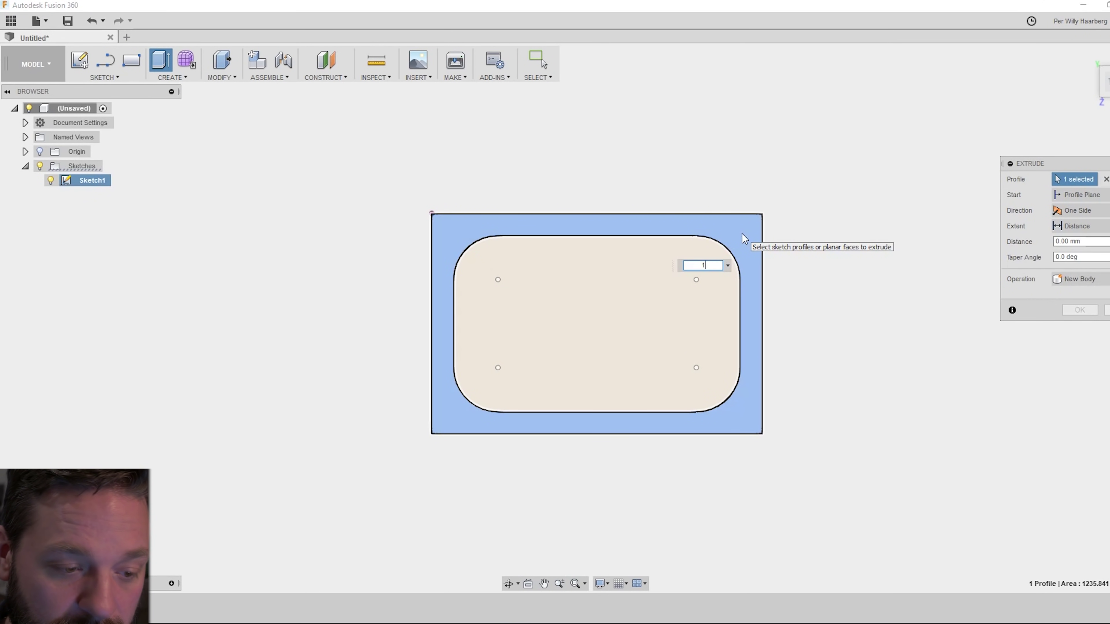
pyautogui.press('Return')
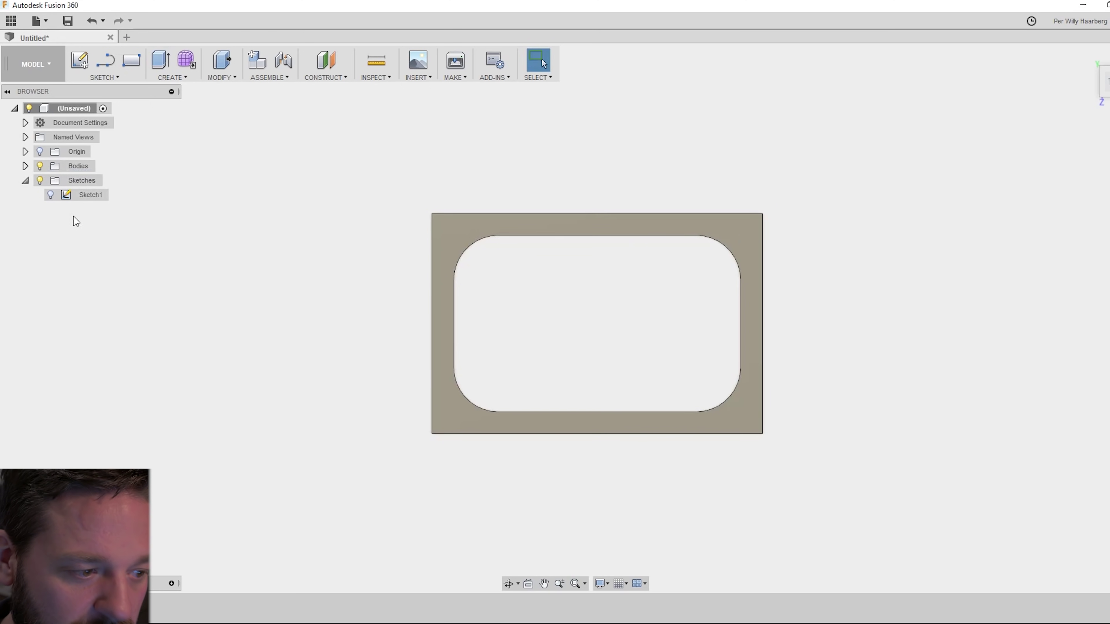
# Show Sketch1 again and extrude the inner rounded profile 5 mm as a joined floor.
pyautogui.click(51, 194)
pyautogui.click(160, 59)
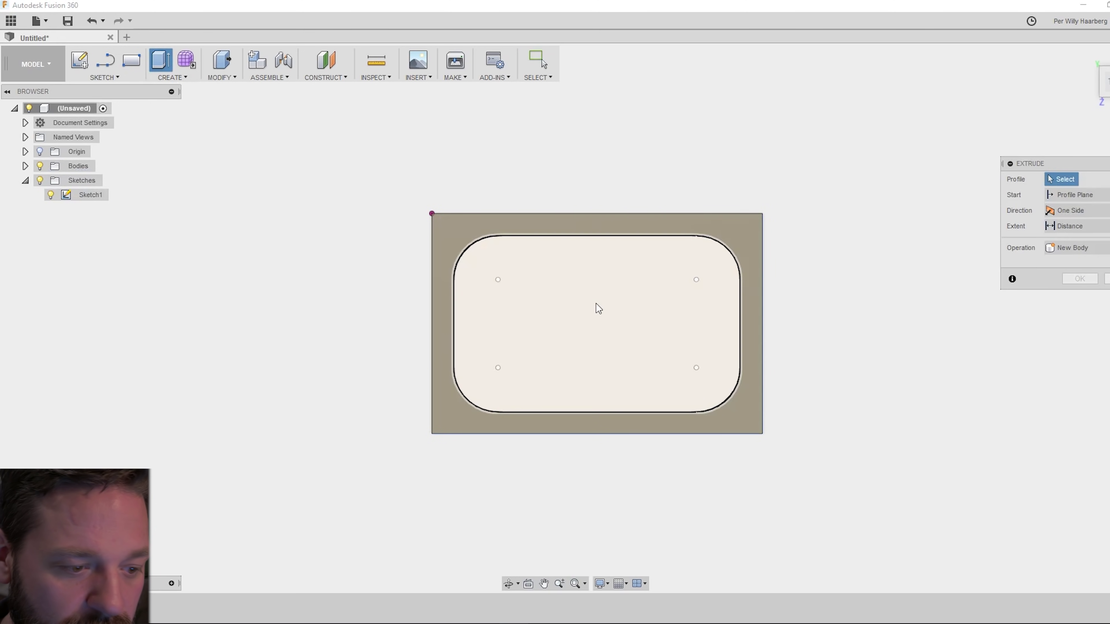
pyautogui.click(600, 318)
pyautogui.write('5')
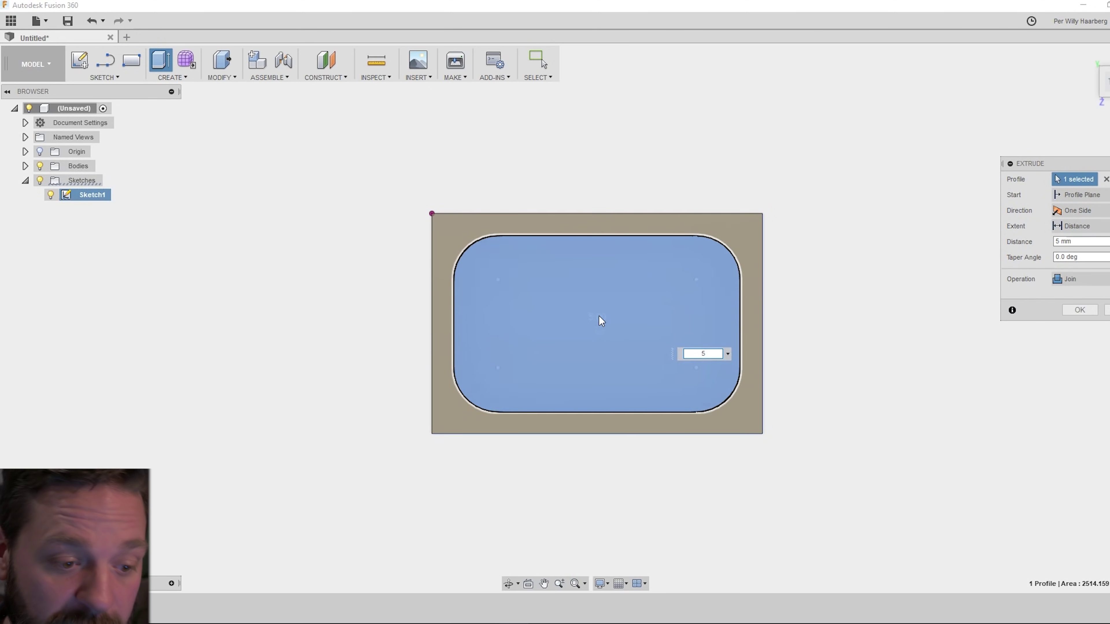
pyautogui.press('Return')
pyautogui.keyDown('shift'); pyautogui.moveTo(544, 396); pyautogui.dragTo(607, 301, button='middle'); pyautogui.keyUp('shift')
pyautogui.scroll(3, 608, 299)
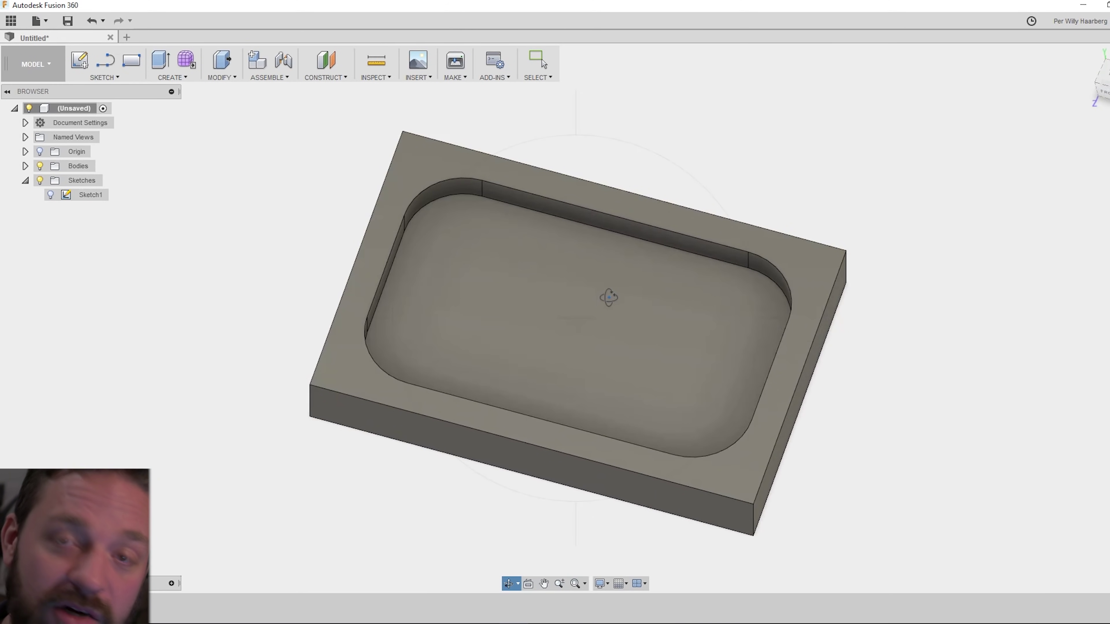
pyautogui.keyDown('shift'); pyautogui.moveTo(674, 320); pyautogui.dragTo(654, 342, button='middle'); pyautogui.keyUp('shift')
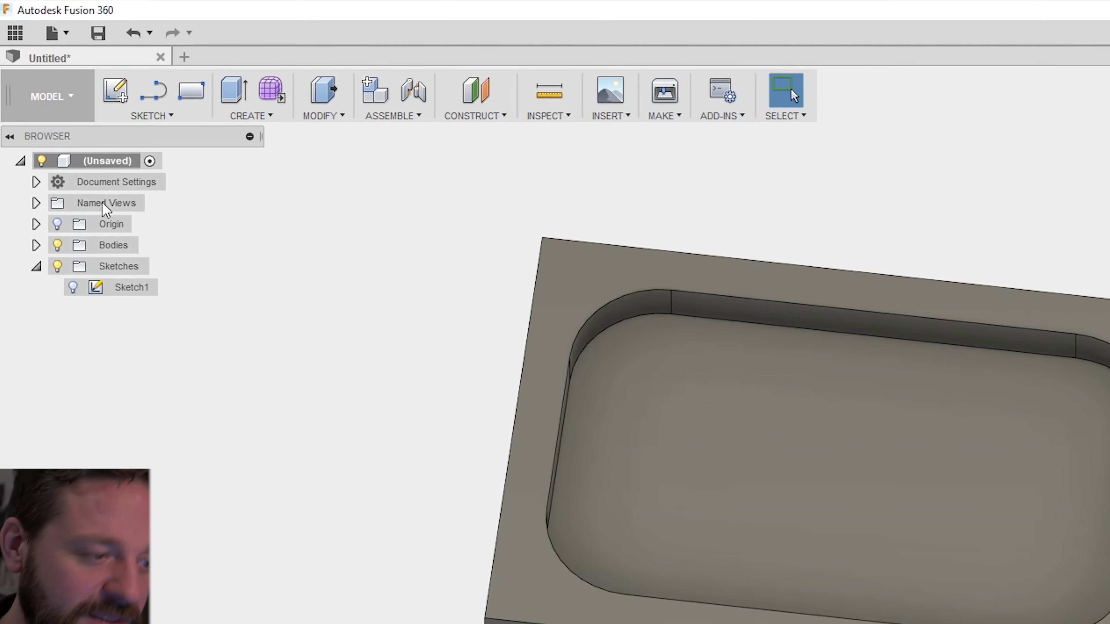
# Switch to the CAM workspace and create a new milling setup.
pyautogui.click(49, 93)
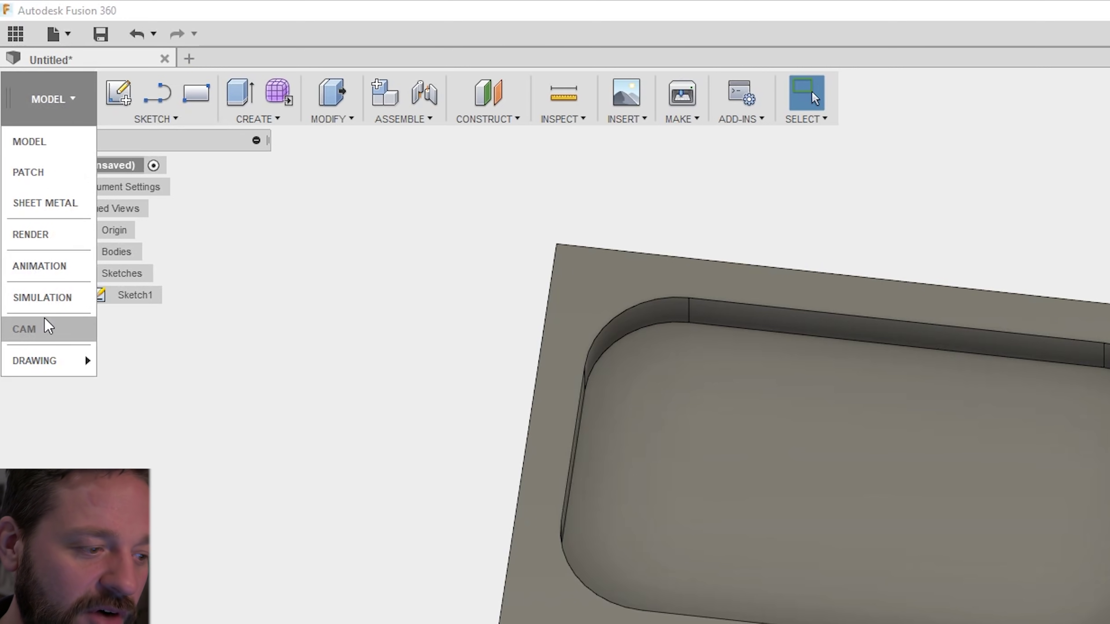
pyautogui.click(47, 329)
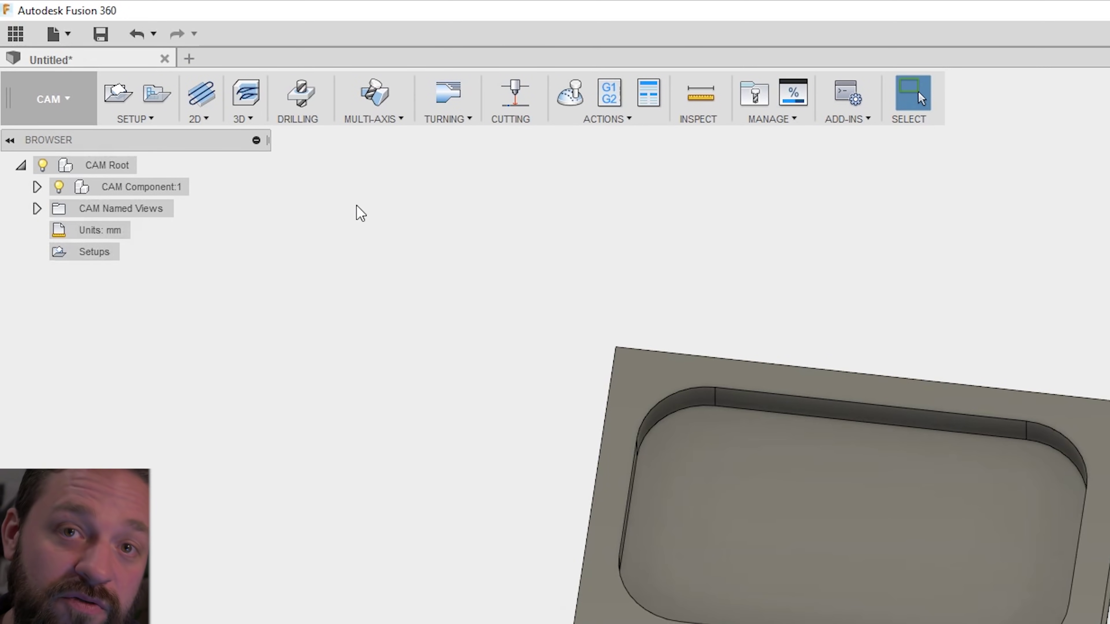
pyautogui.click(117, 92)
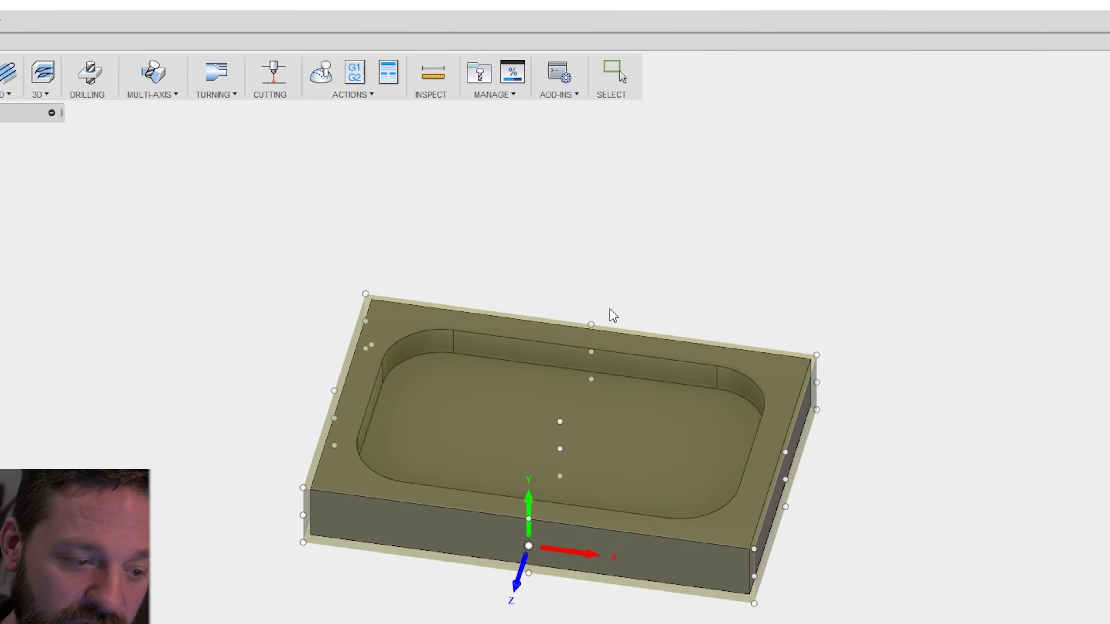
# Set the setup's work origin to Selected point.
pyautogui.keyDown('shift'); pyautogui.moveTo(664, 393); pyautogui.dragTo(686, 426, button='middle'); pyautogui.keyUp('shift')
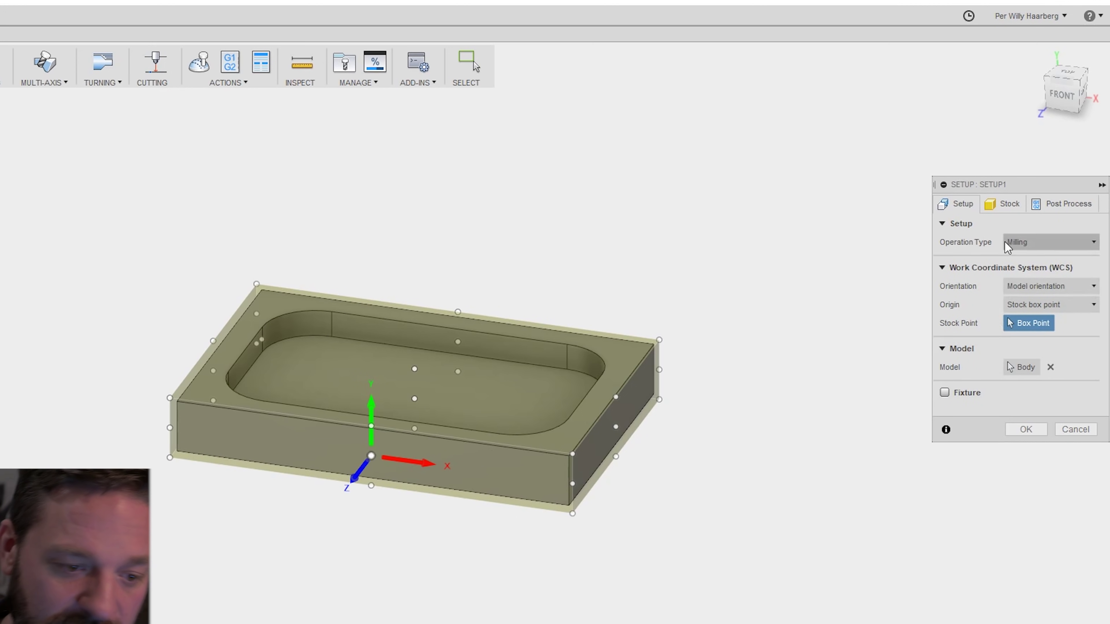
pyautogui.click(1009, 306)
pyautogui.click(1035, 323)
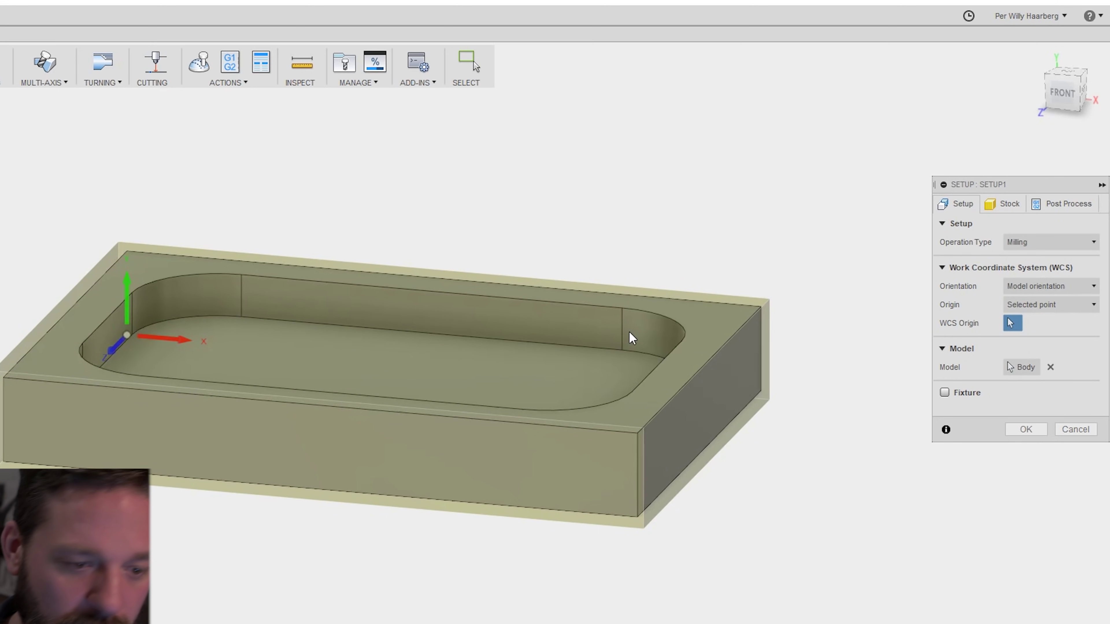
# Orient the setup with the block's bottom front edge as X axis and another edge as Y.
pyautogui.click(1044, 286)
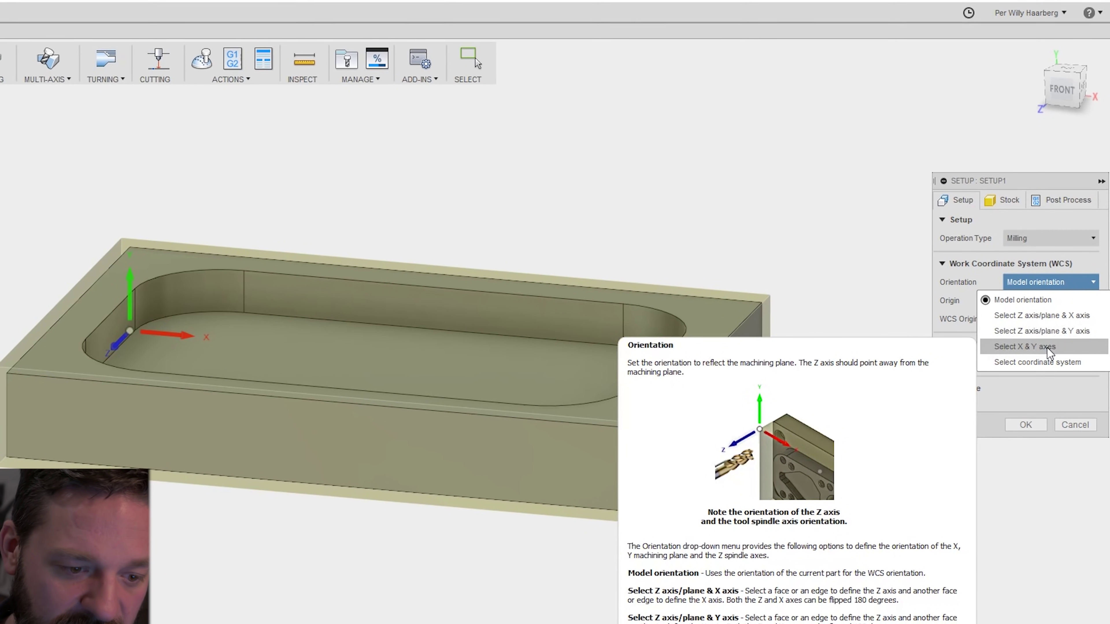
pyautogui.click(1047, 345)
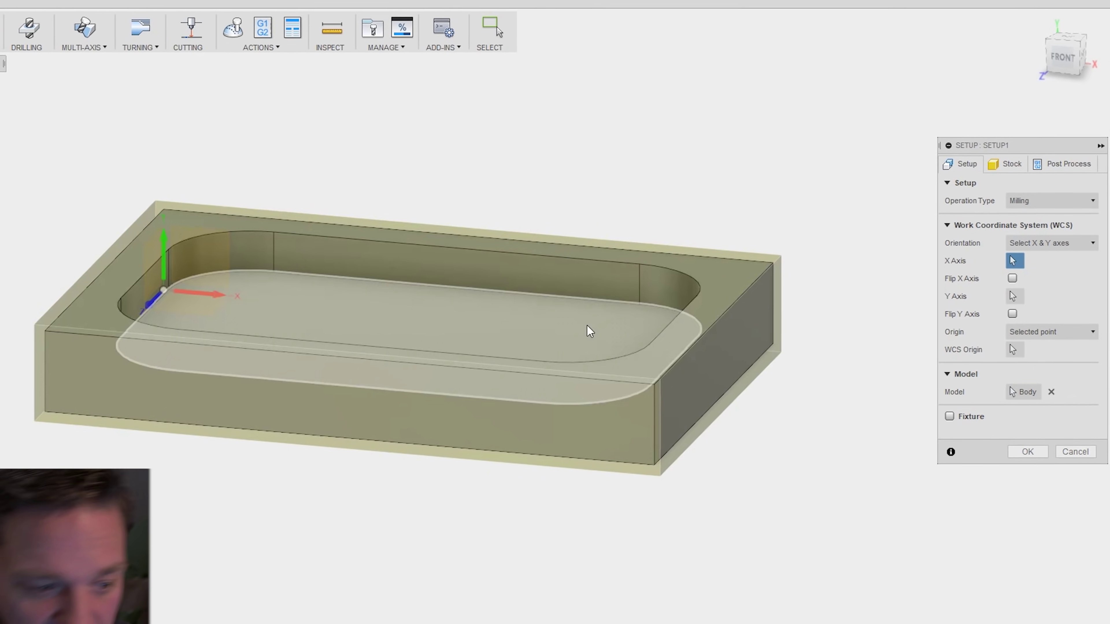
pyautogui.click(466, 446)
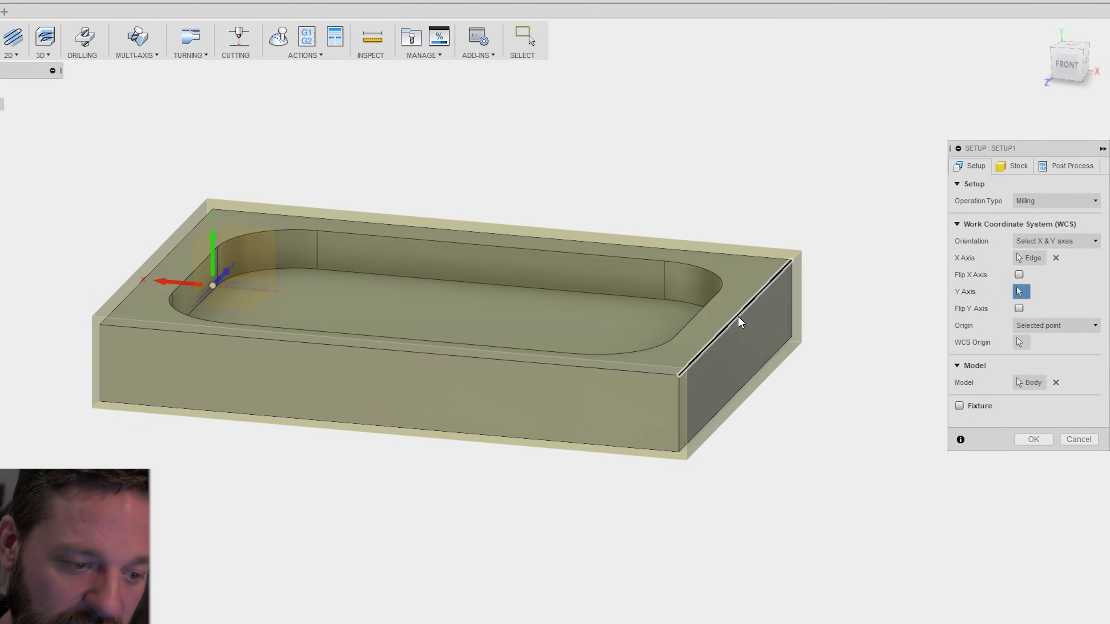
pyautogui.click(752, 387)
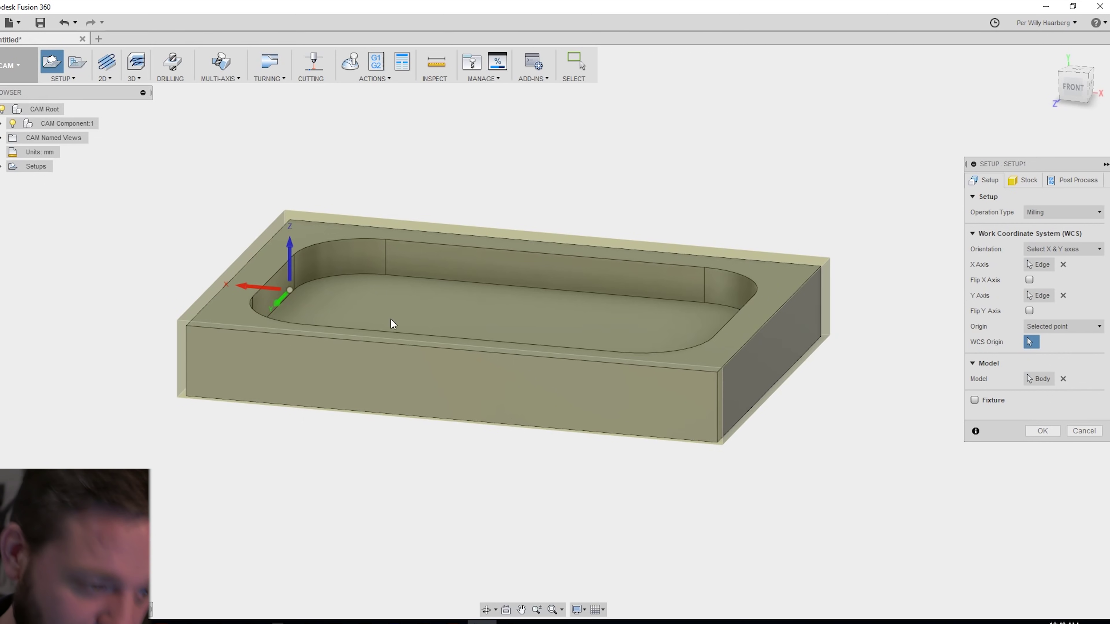
# Place the setup origin on the block's top right stock box corner point.
pyautogui.click(1028, 326)
pyautogui.click(1027, 326)
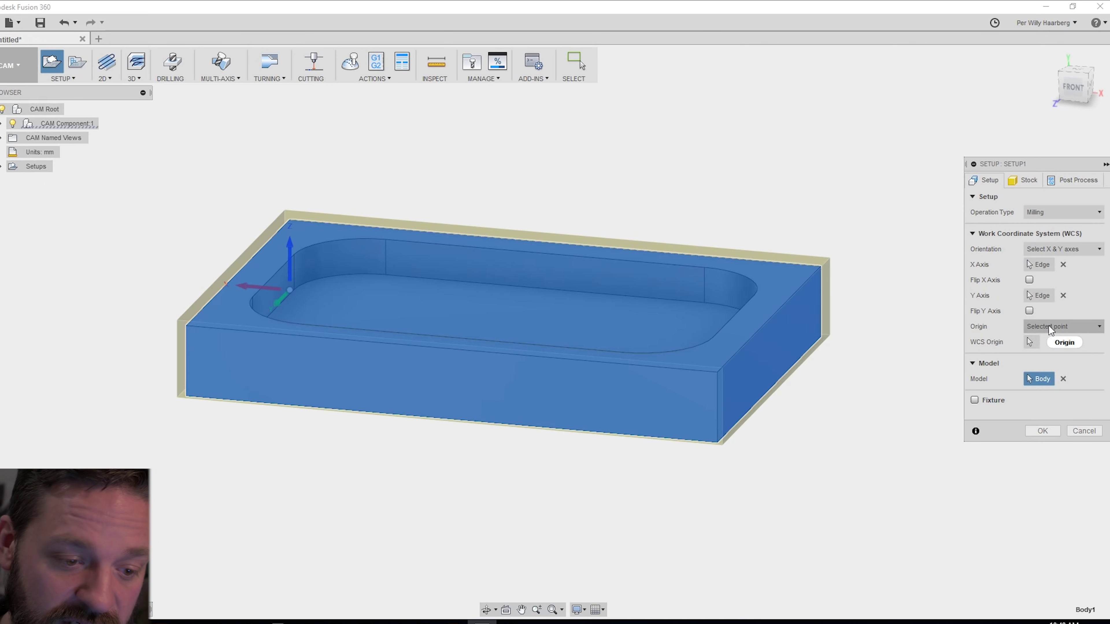
pyautogui.moveTo(1048, 325)
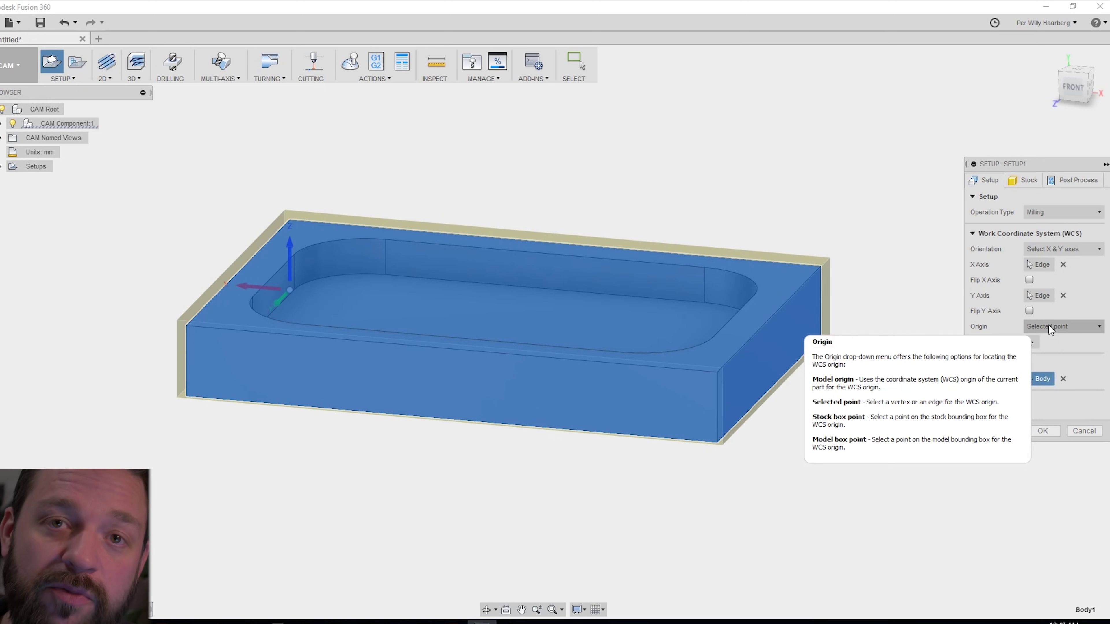
pyautogui.click(1052, 326)
pyautogui.click(1058, 368)
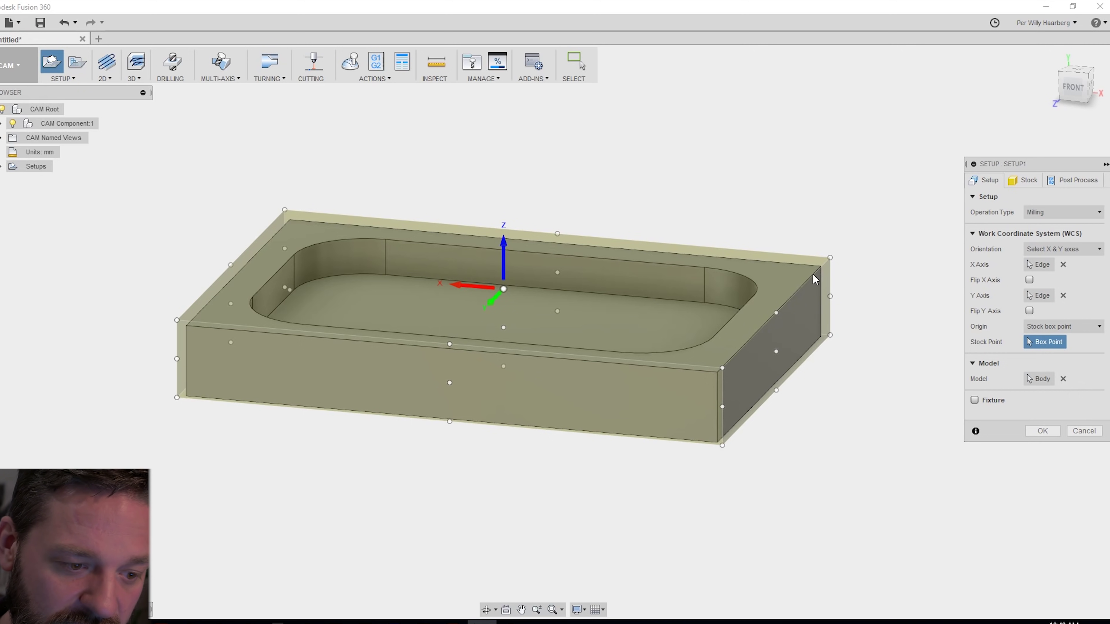
pyautogui.click(177, 320)
pyautogui.click(285, 211)
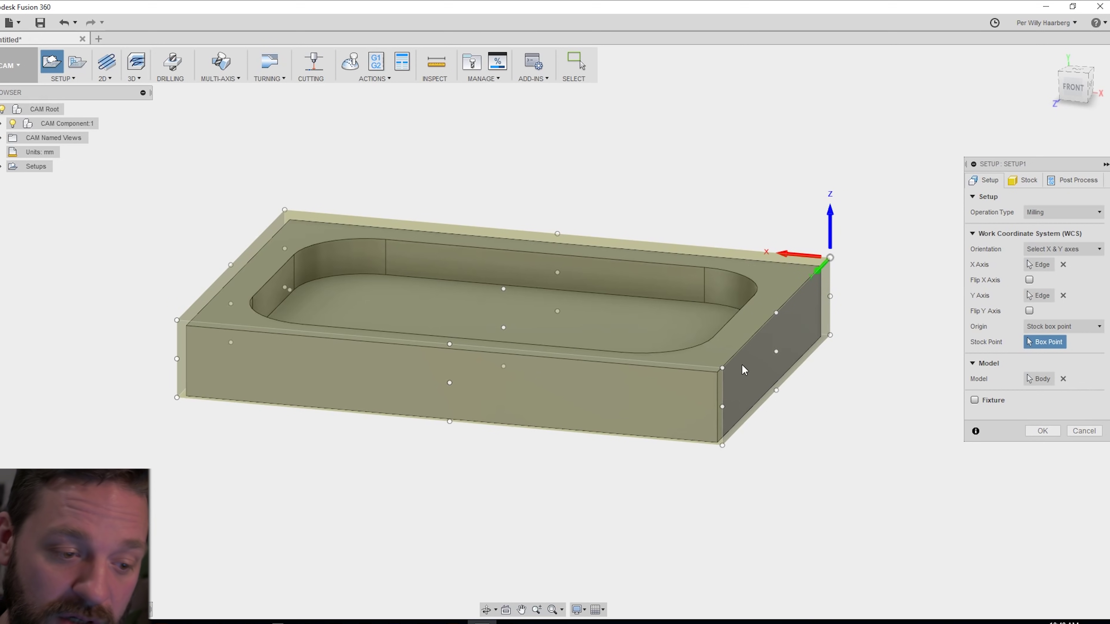
pyautogui.click(722, 368)
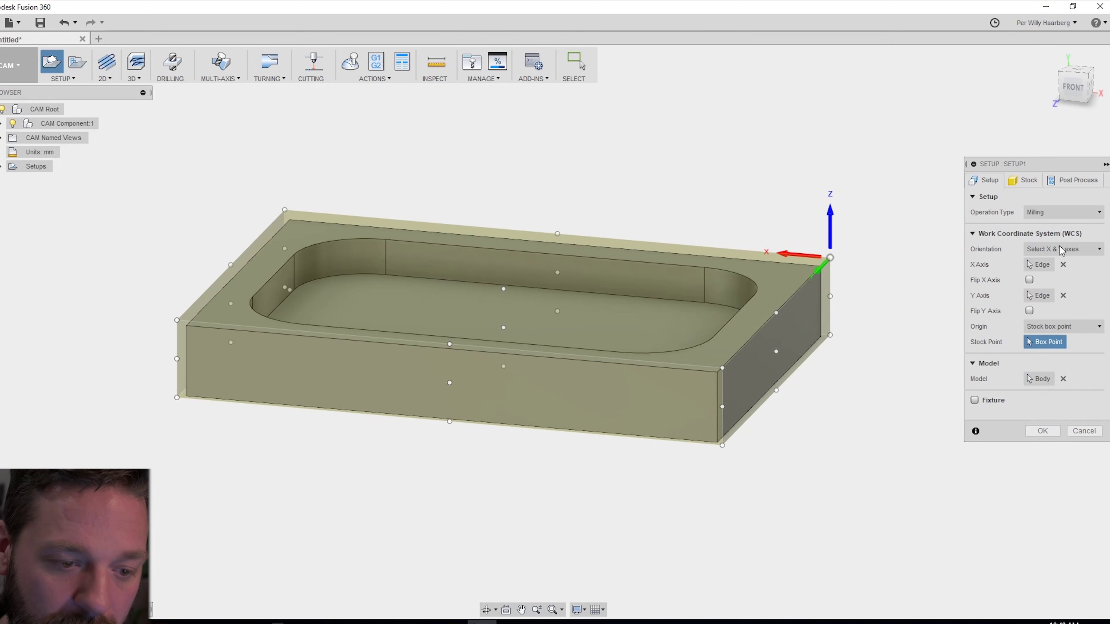
# Keep stock mode 'From solid' and pick the block body as the stock solid.
pyautogui.click(1025, 181)
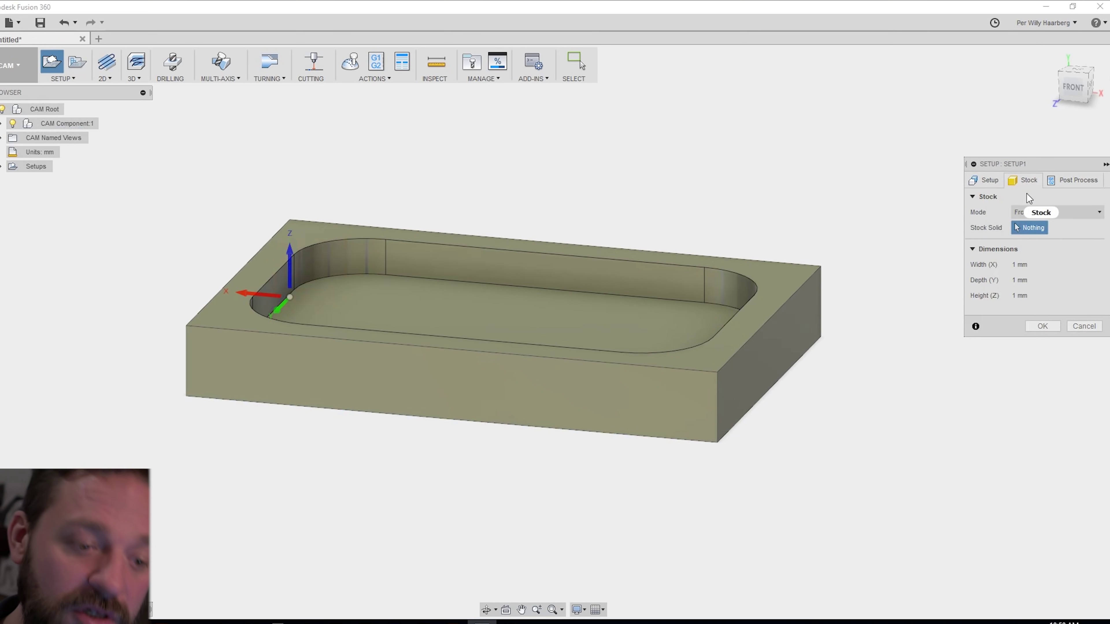
pyautogui.click(1066, 213)
pyautogui.click(1047, 304)
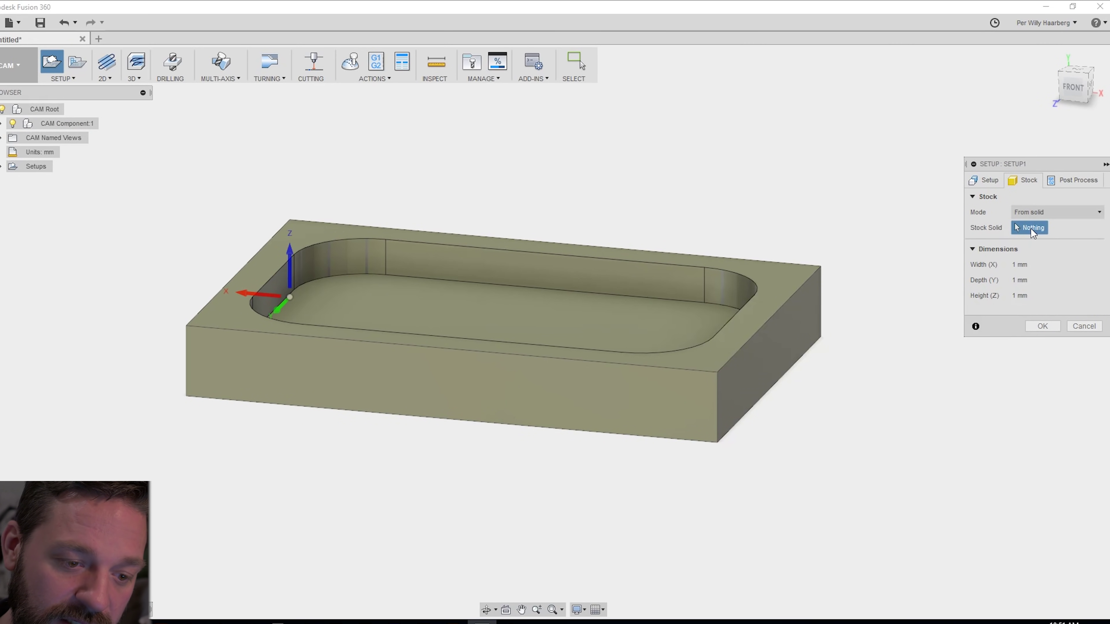
pyautogui.click(563, 312)
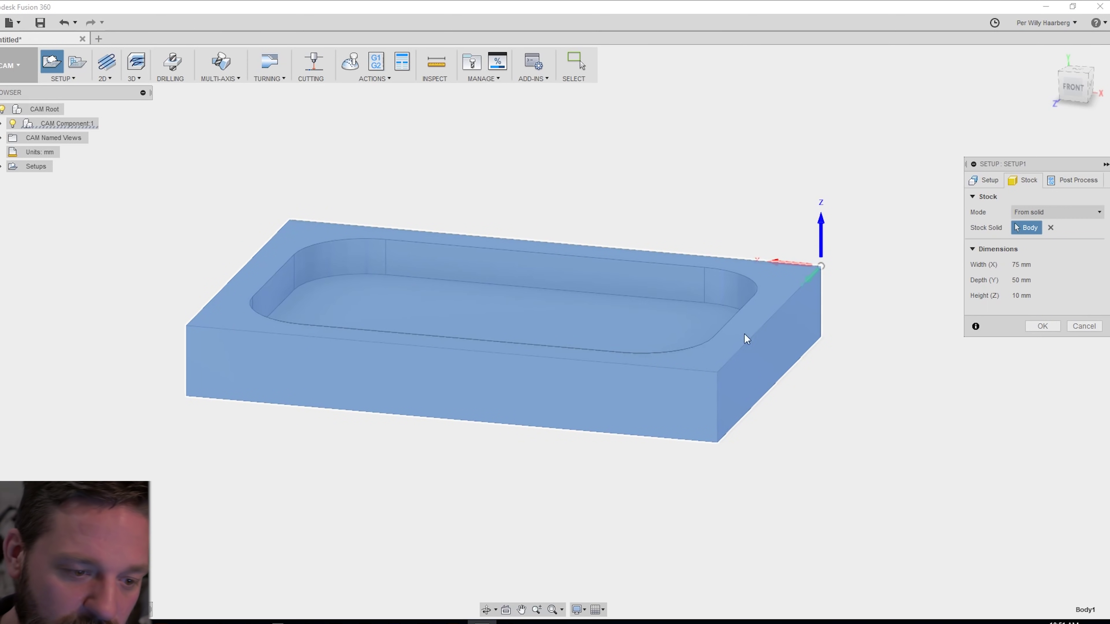
# Return to the Setup tab and confirm Setup1 with OK.
pyautogui.click(985, 180)
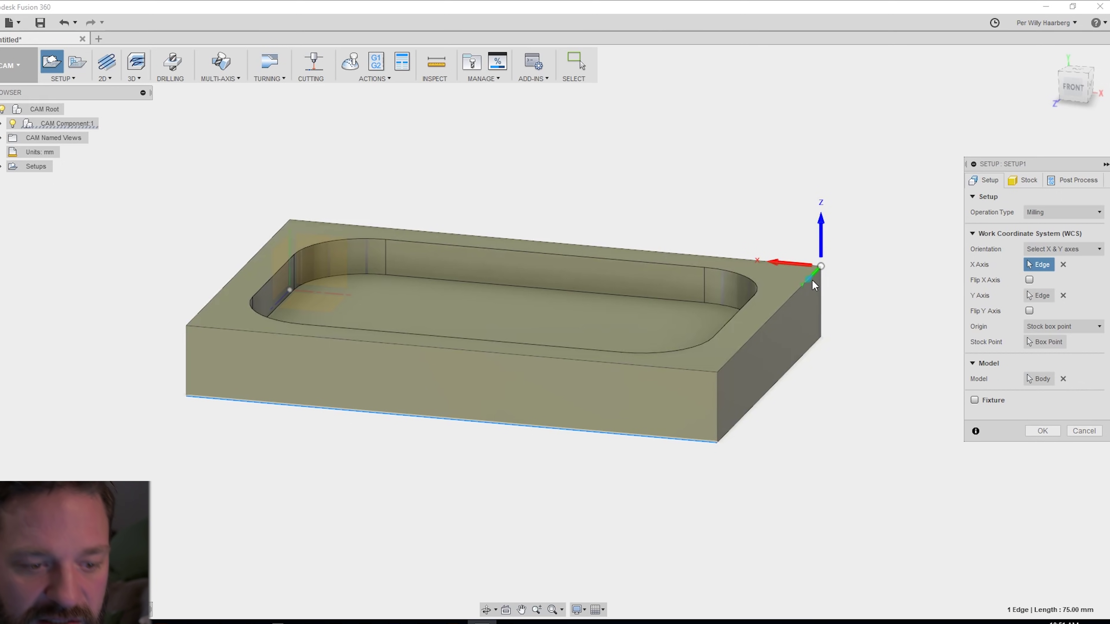
pyautogui.scroll(-3, 825, 266)
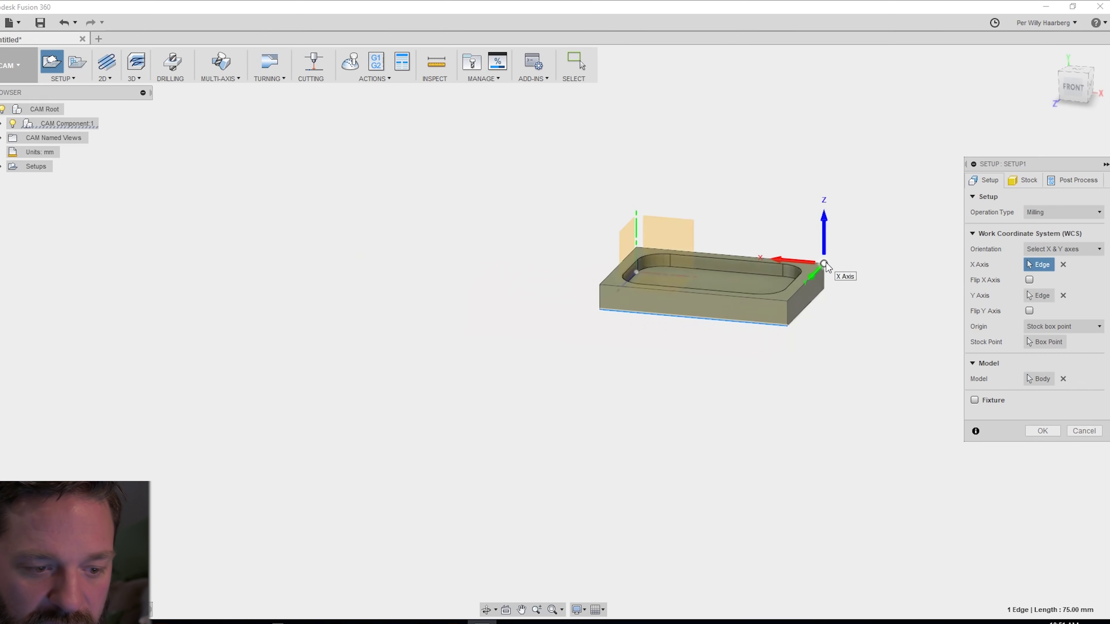
pyautogui.scroll(10, 825, 266)
pyautogui.click(484, 610)
pyautogui.moveTo(758, 397); pyautogui.dragTo(726, 411)
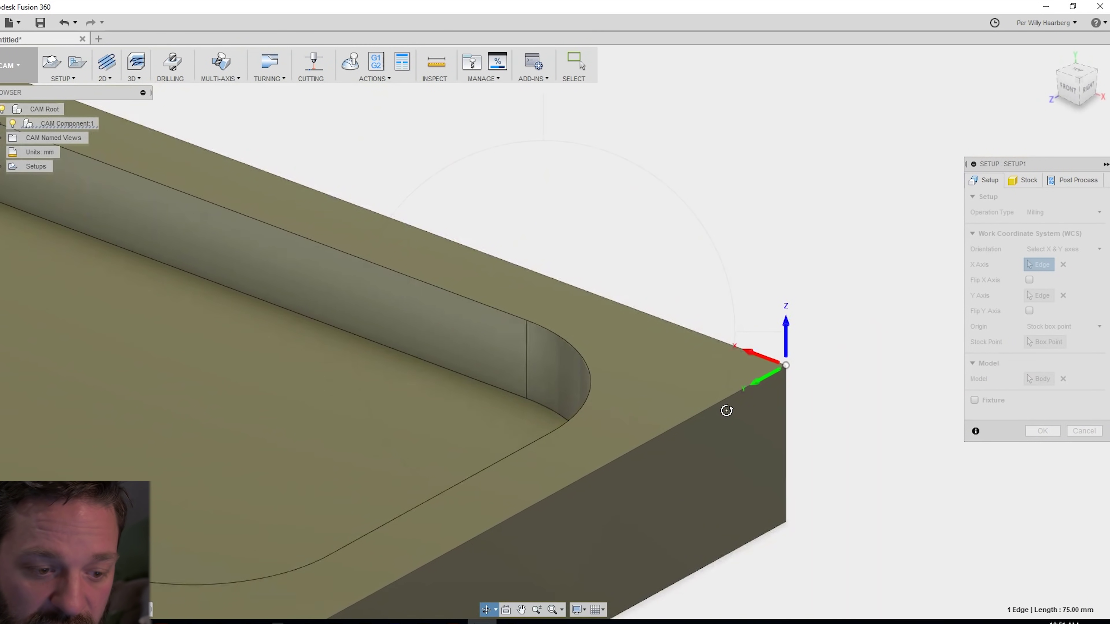
pyautogui.press('F6')
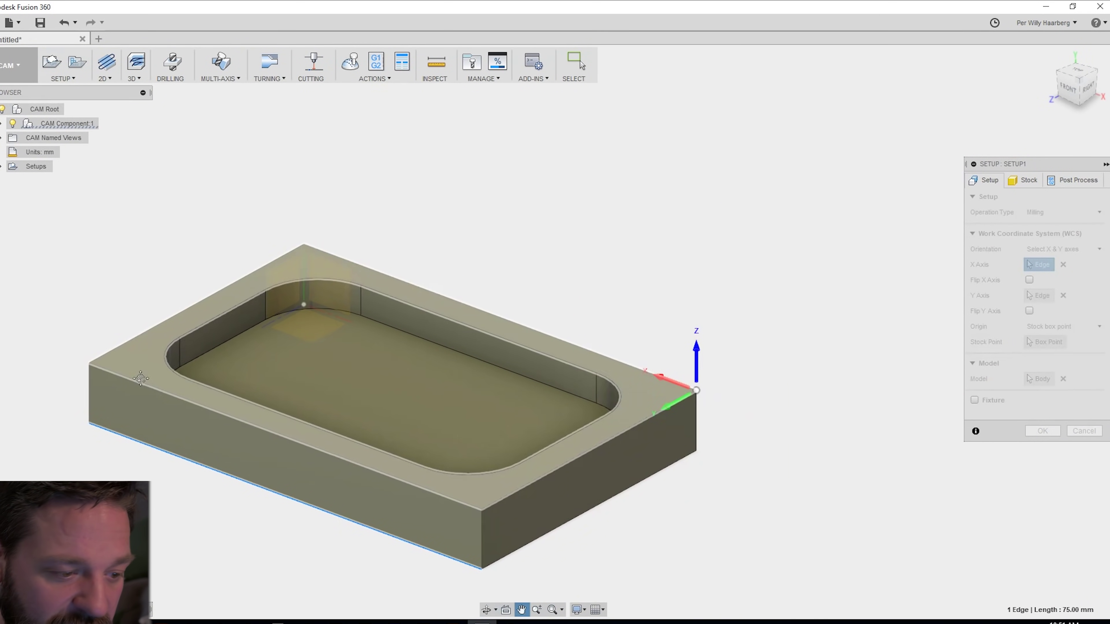
pyautogui.moveTo(141, 379); pyautogui.dragTo(258, 367)
pyautogui.press('Escape')
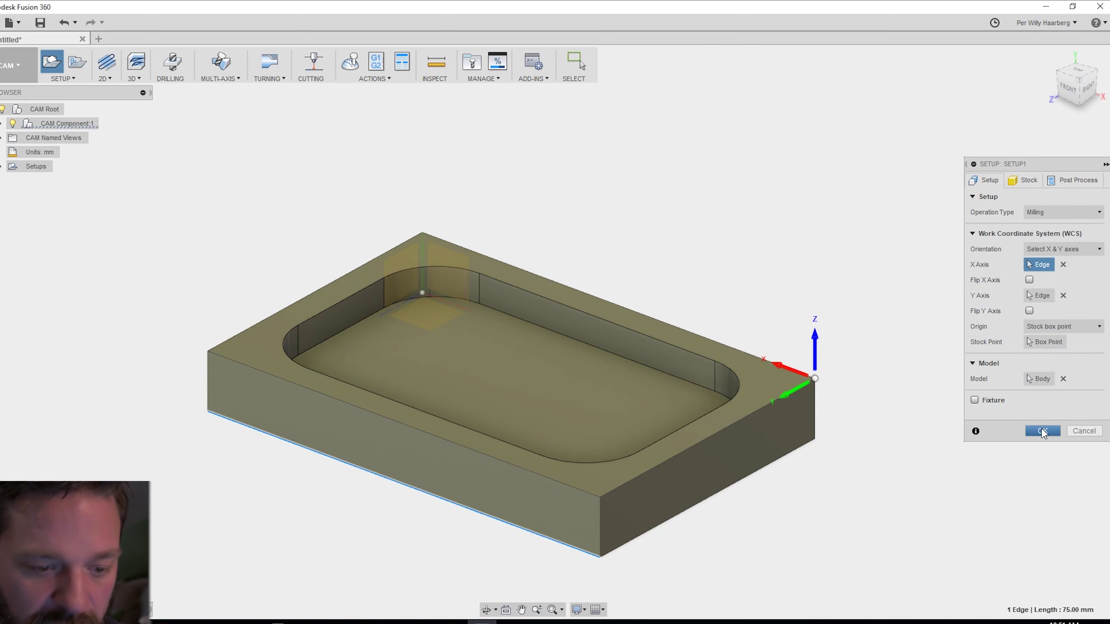
pyautogui.click(1042, 431)
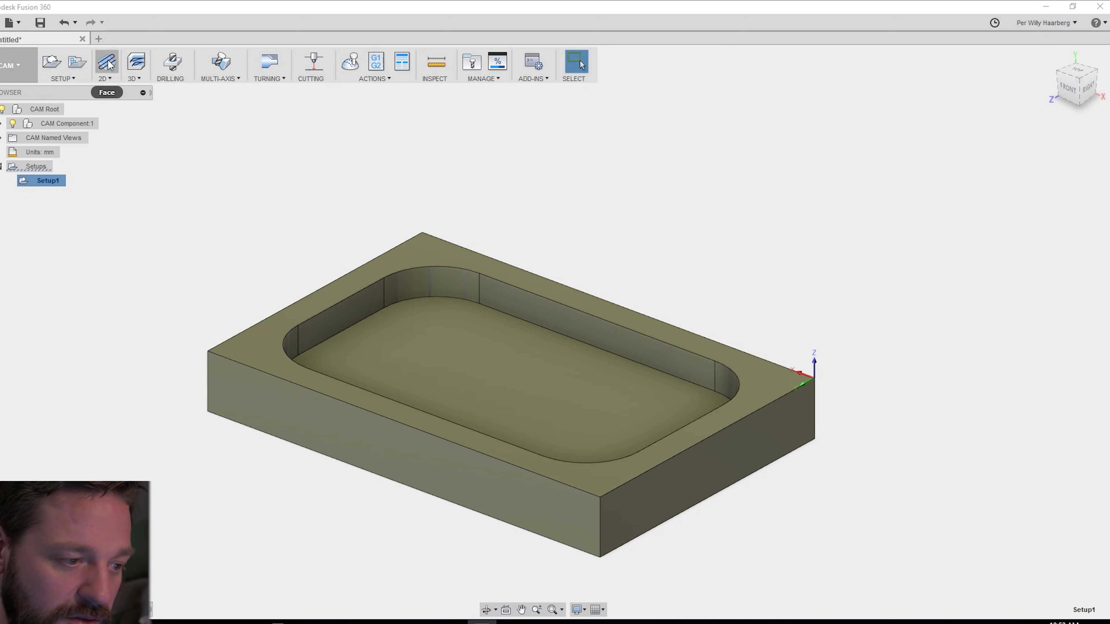
# Start a 2D Pocket operation from the 2D machining menu.
pyautogui.click(109, 79)
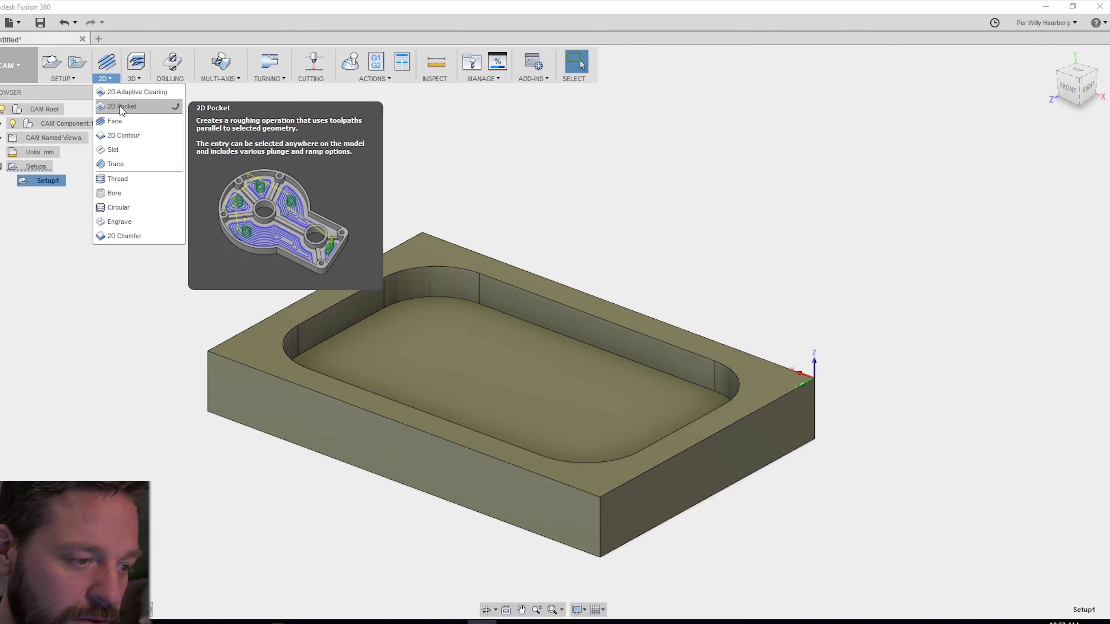
pyautogui.click(136, 106)
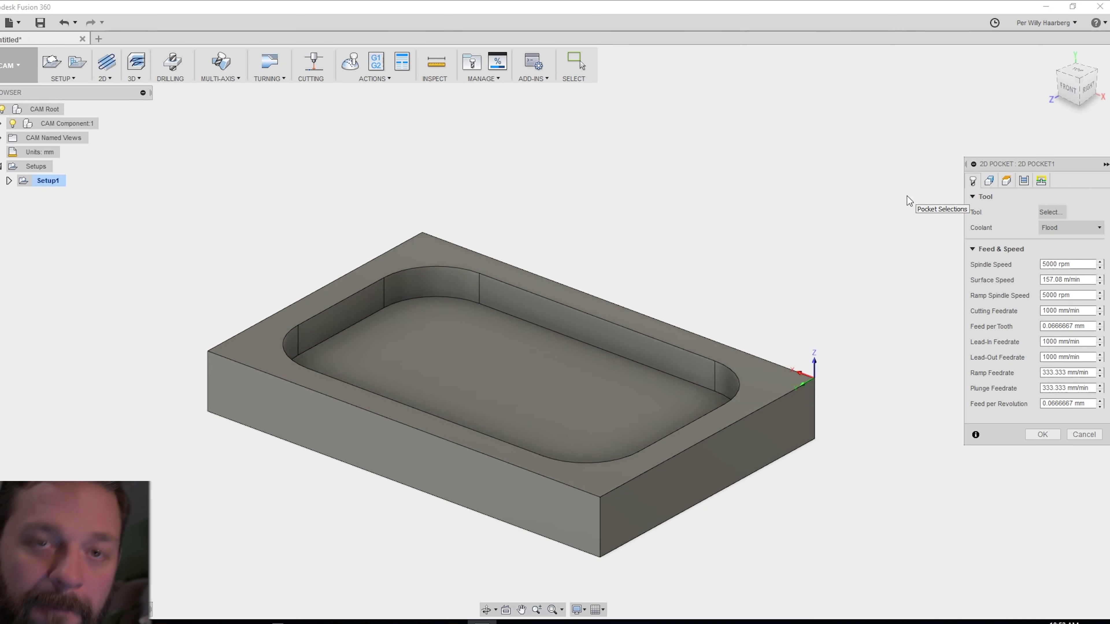
# Create a new 8 mm flat end mill and assign it as the pocket's tool.
pyautogui.click(1052, 212)
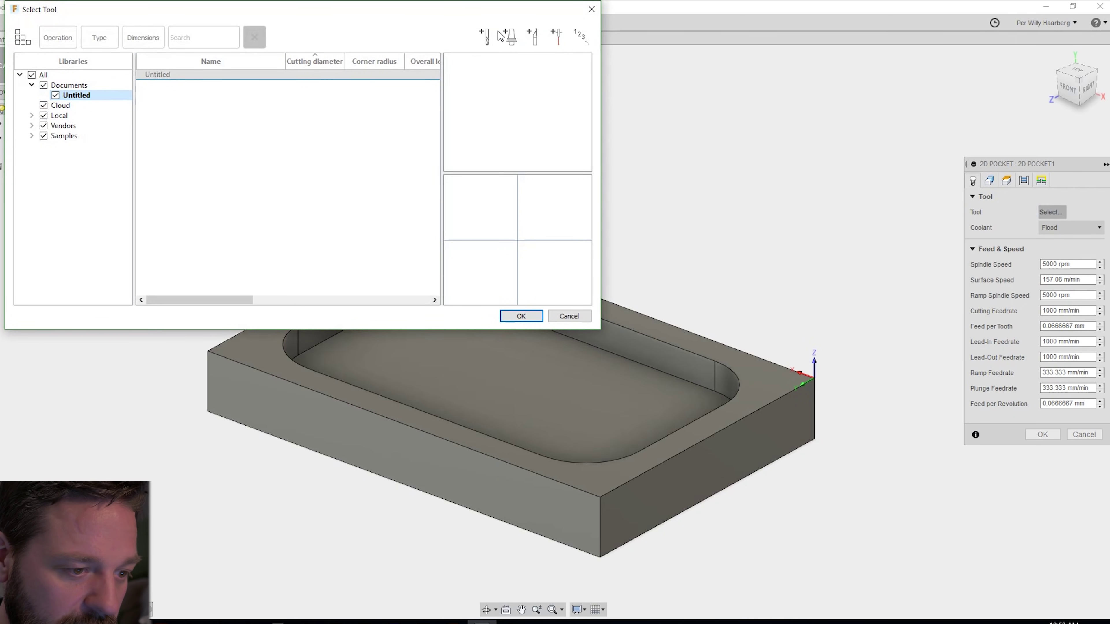
pyautogui.click(485, 37)
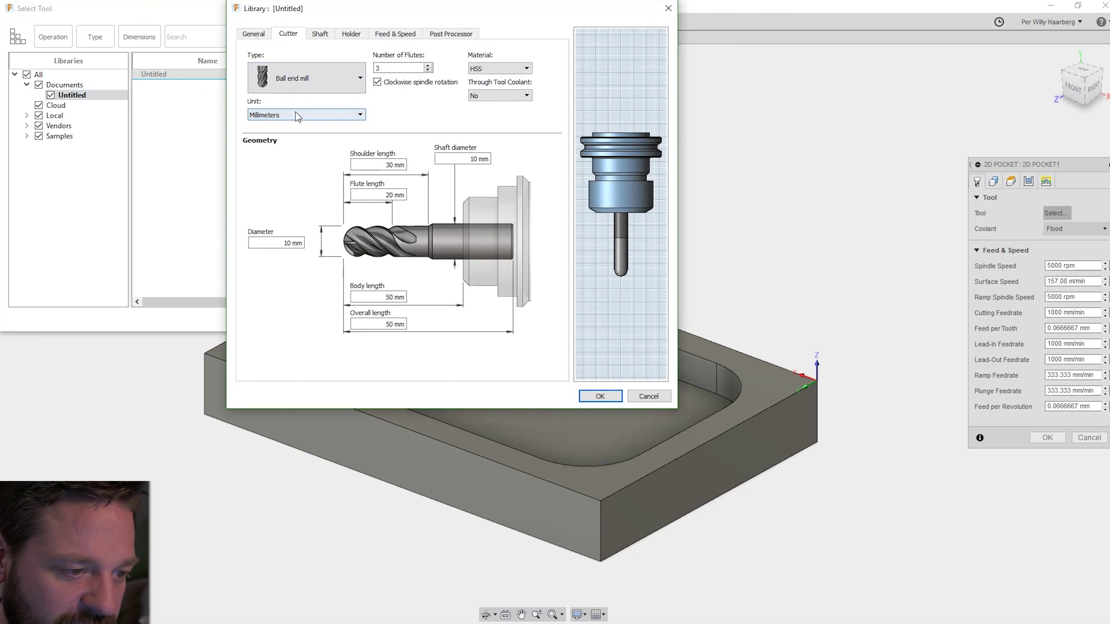
pyautogui.click(312, 81)
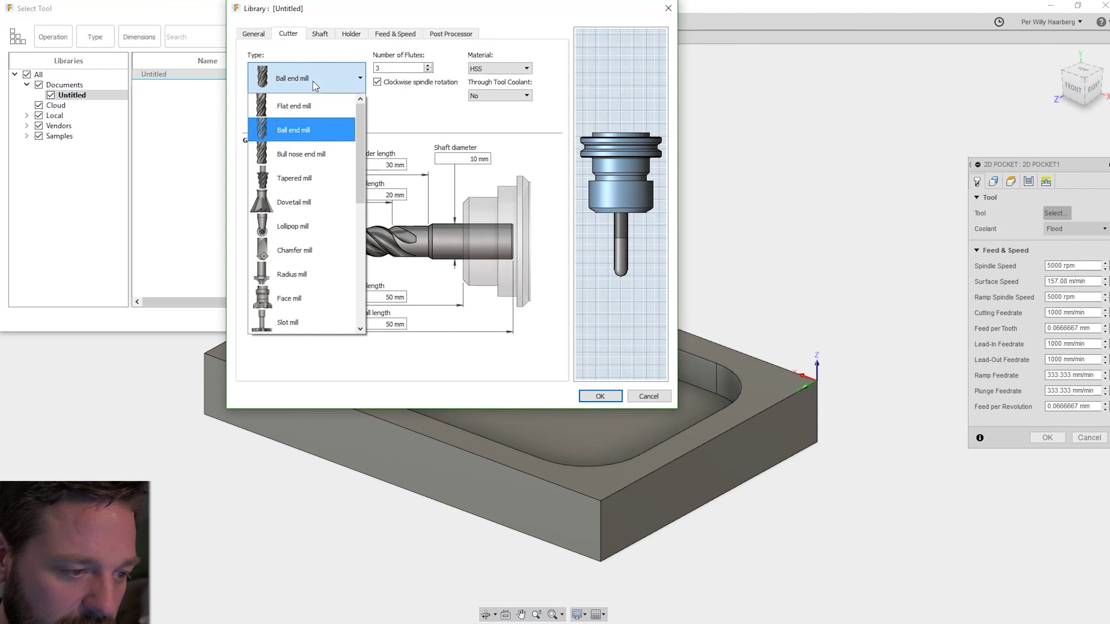
pyautogui.click(307, 113)
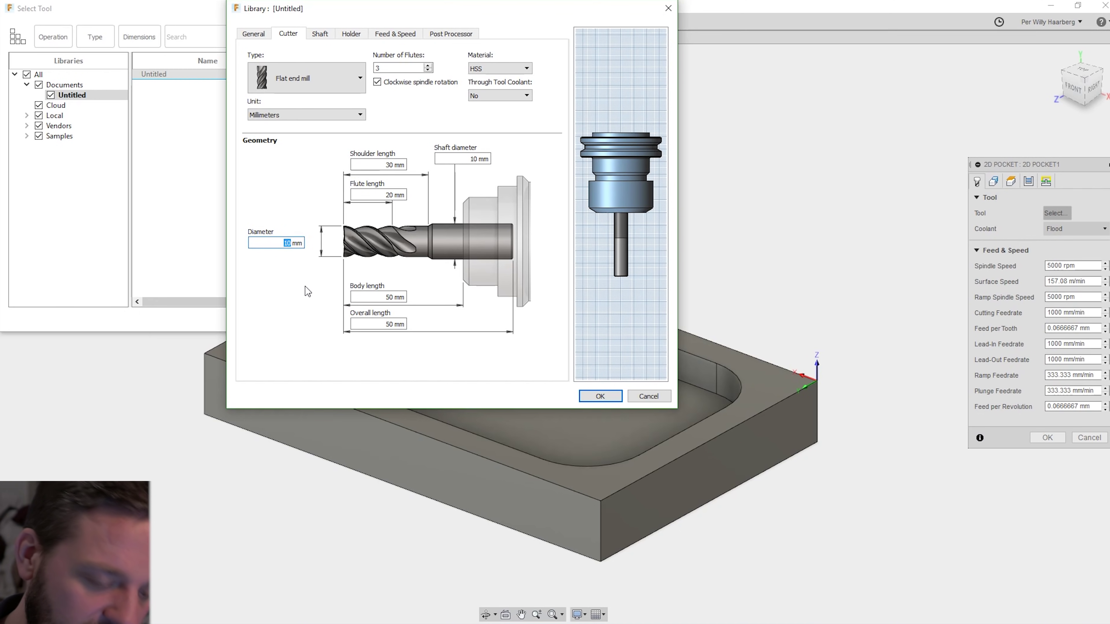
pyautogui.write('8')
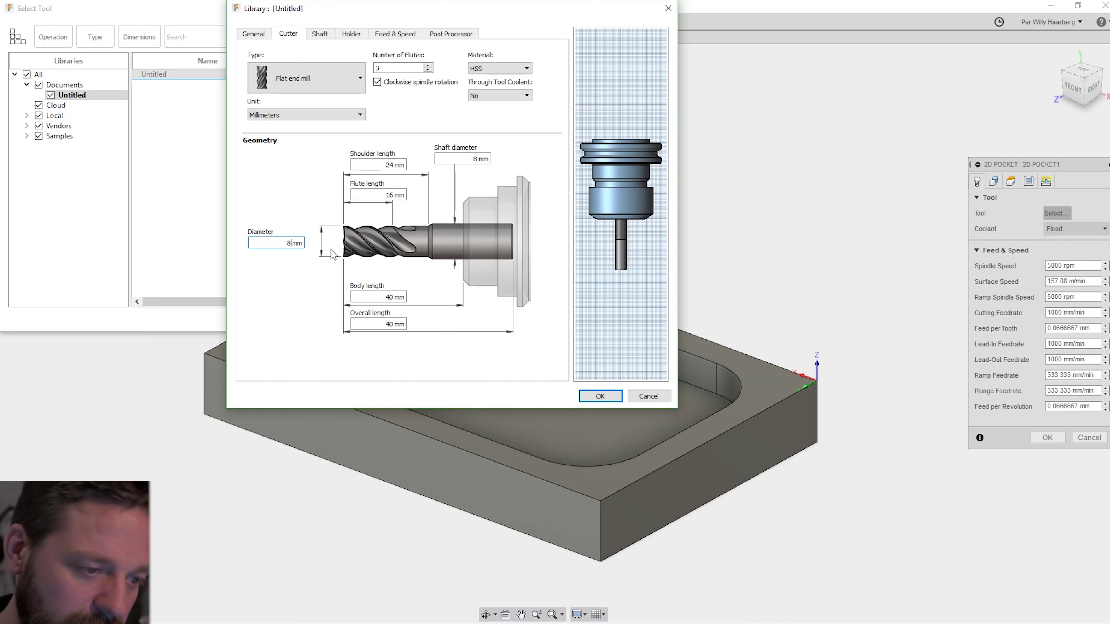
pyautogui.click(599, 396)
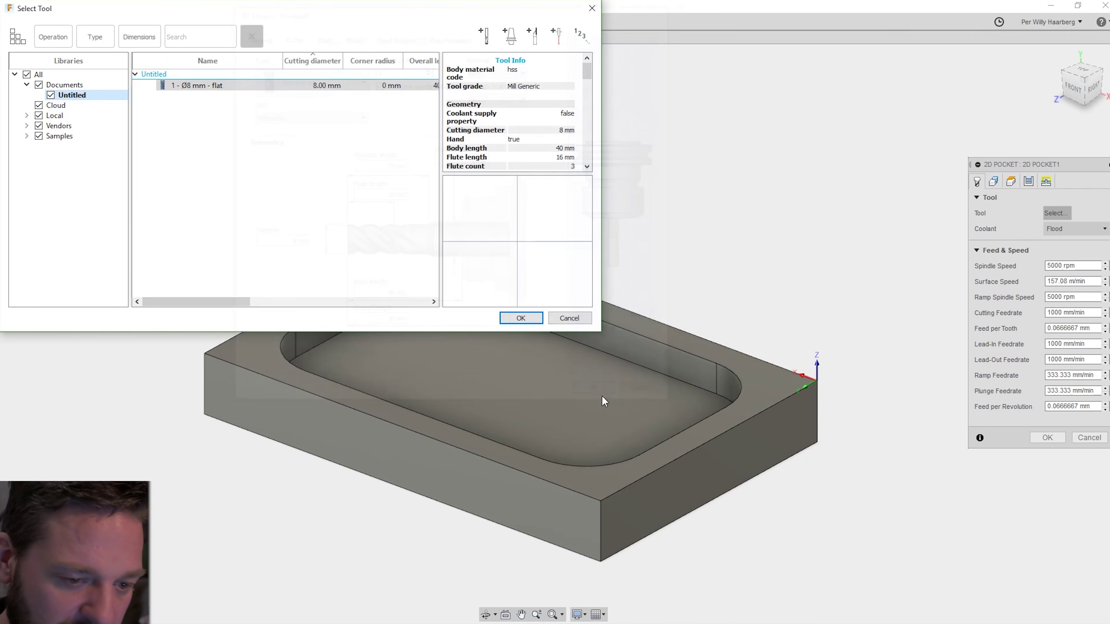
pyautogui.click(518, 318)
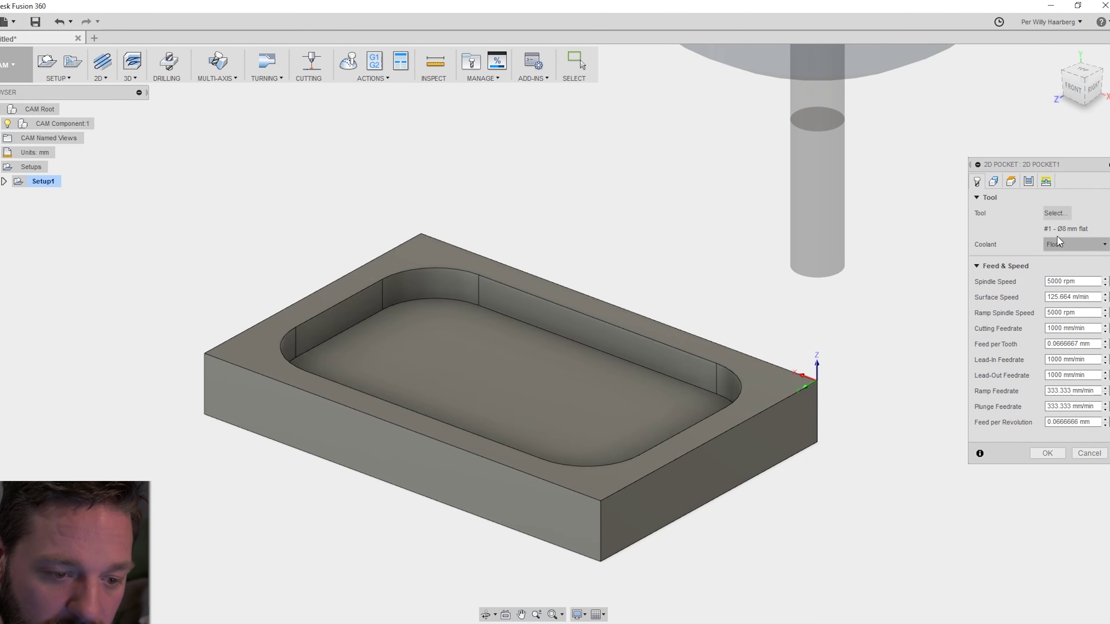
# Disable coolant and set the lead-in and lead-out feedrates to 700 mm/min.
pyautogui.click(1066, 244)
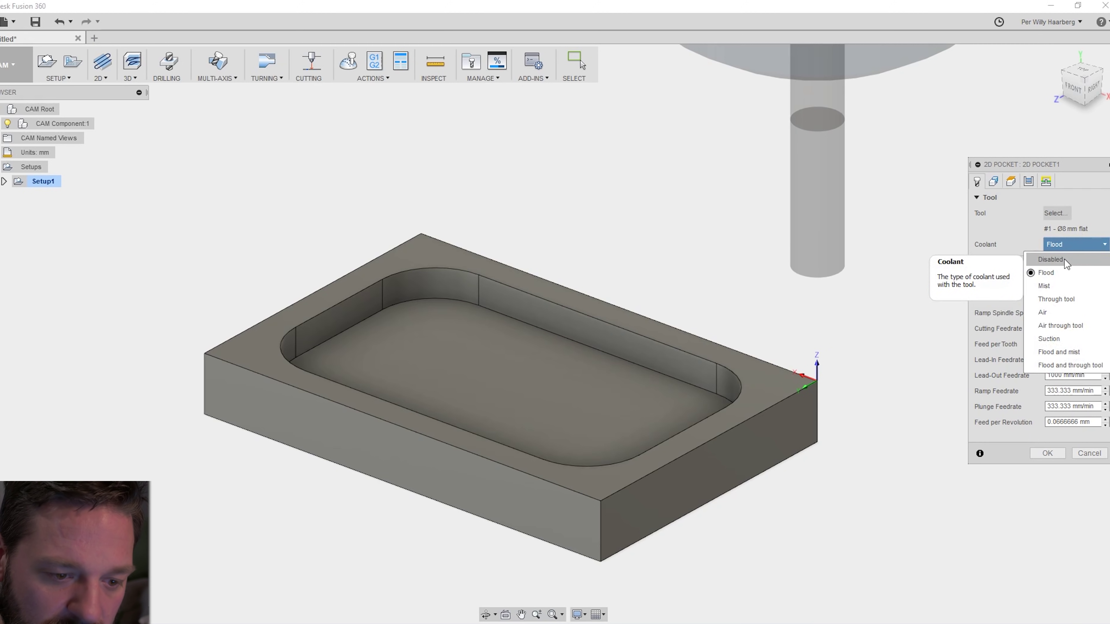
pyautogui.click(1064, 259)
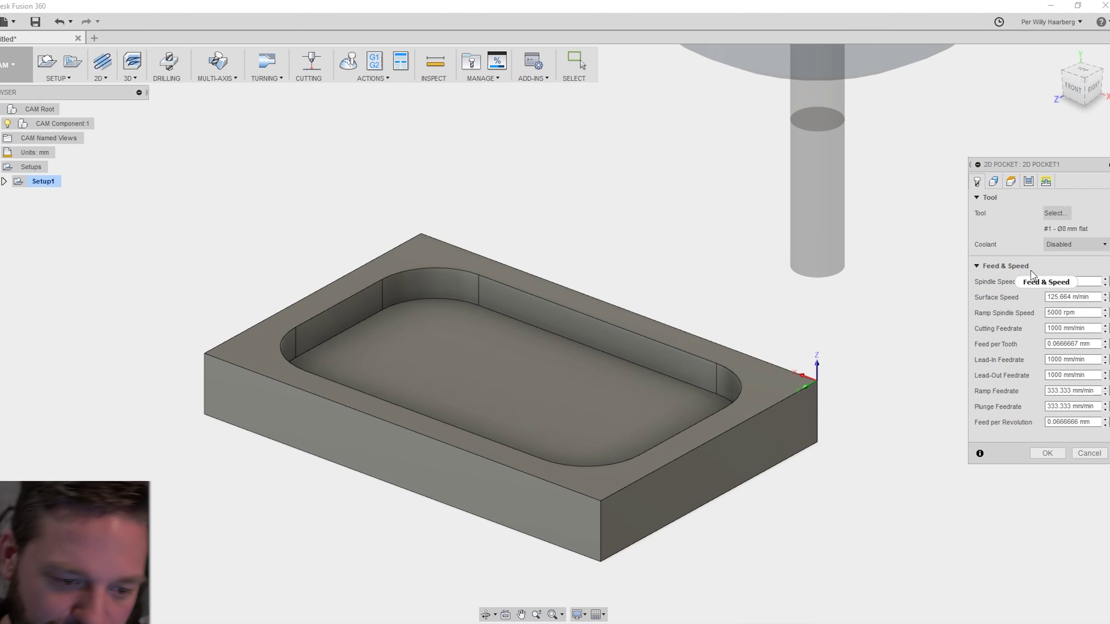
pyautogui.doubleClick(1062, 328)
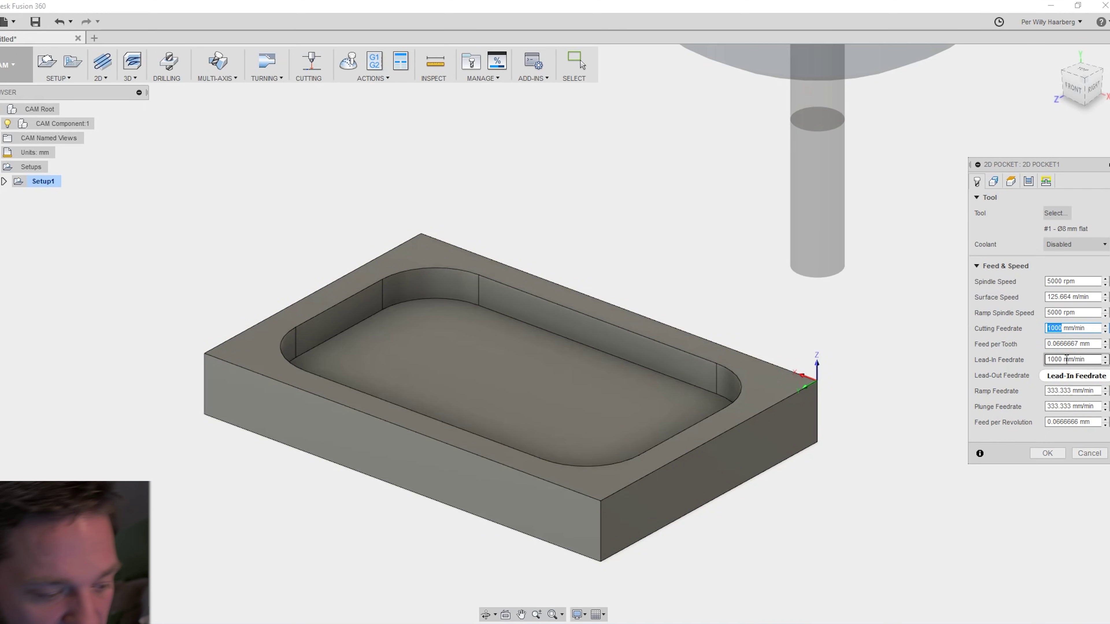
pyautogui.click(1068, 328)
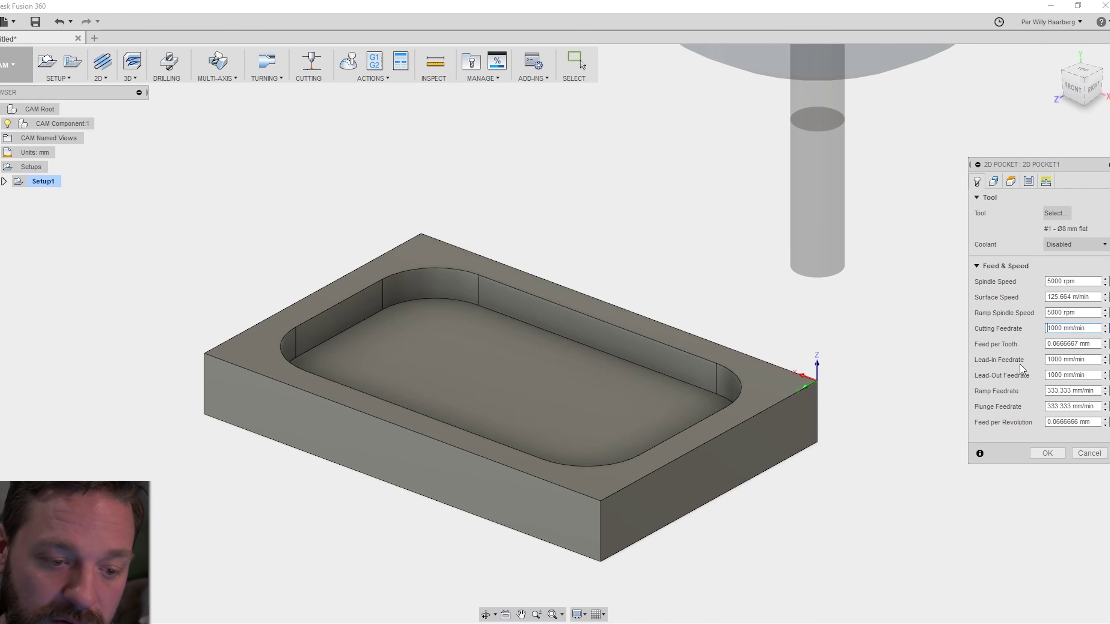
pyautogui.doubleClick(1064, 328)
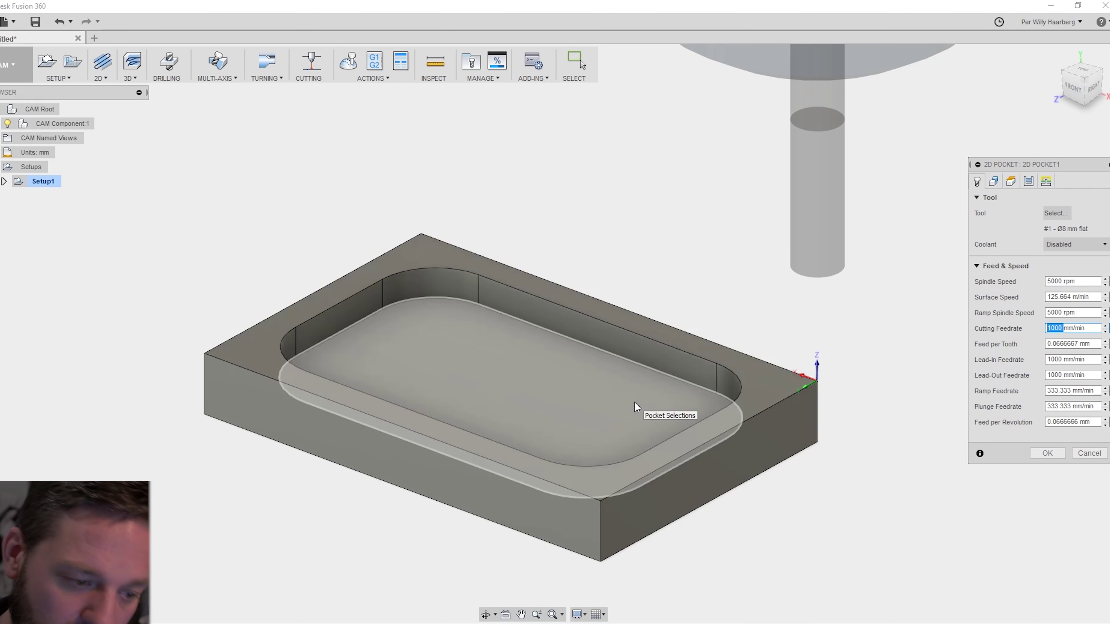
pyautogui.doubleClick(1061, 360)
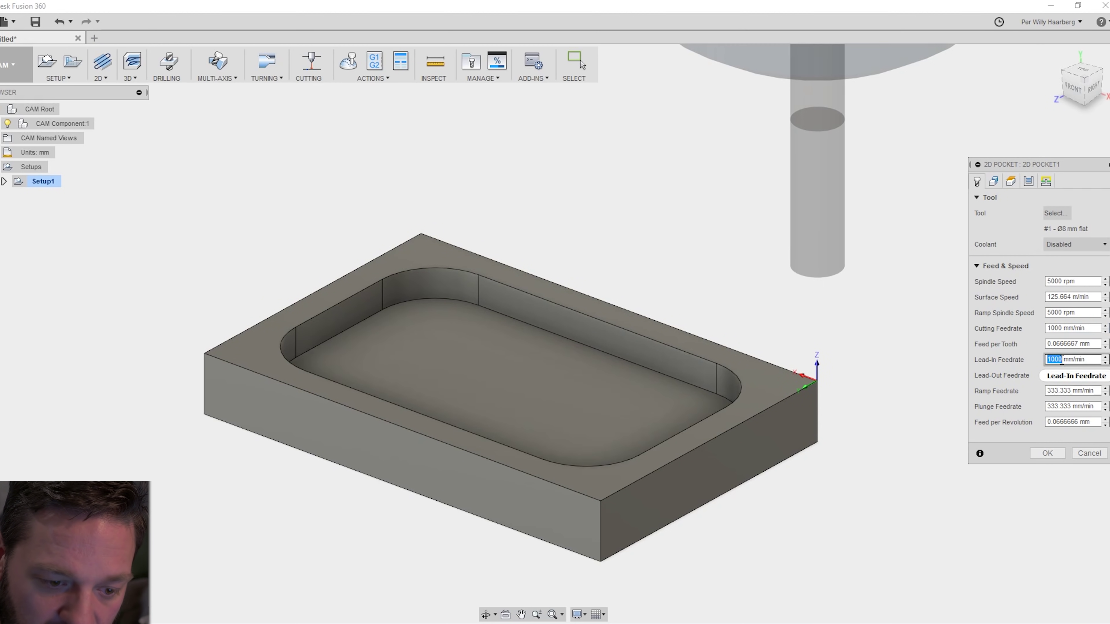
pyautogui.write('700')
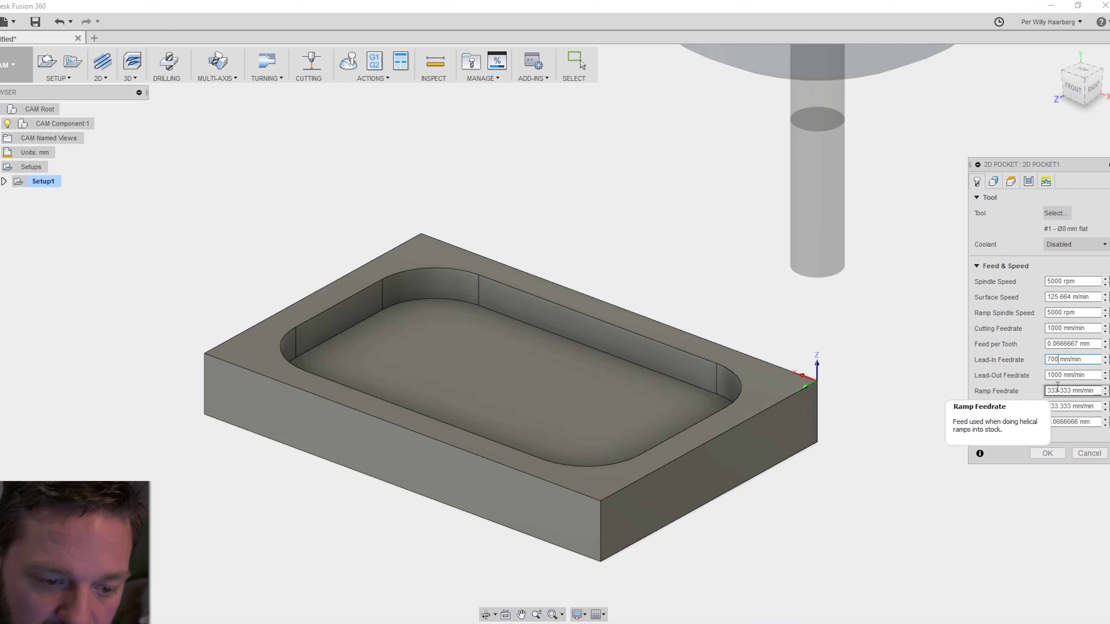
pyautogui.doubleClick(1055, 374)
pyautogui.write('7')
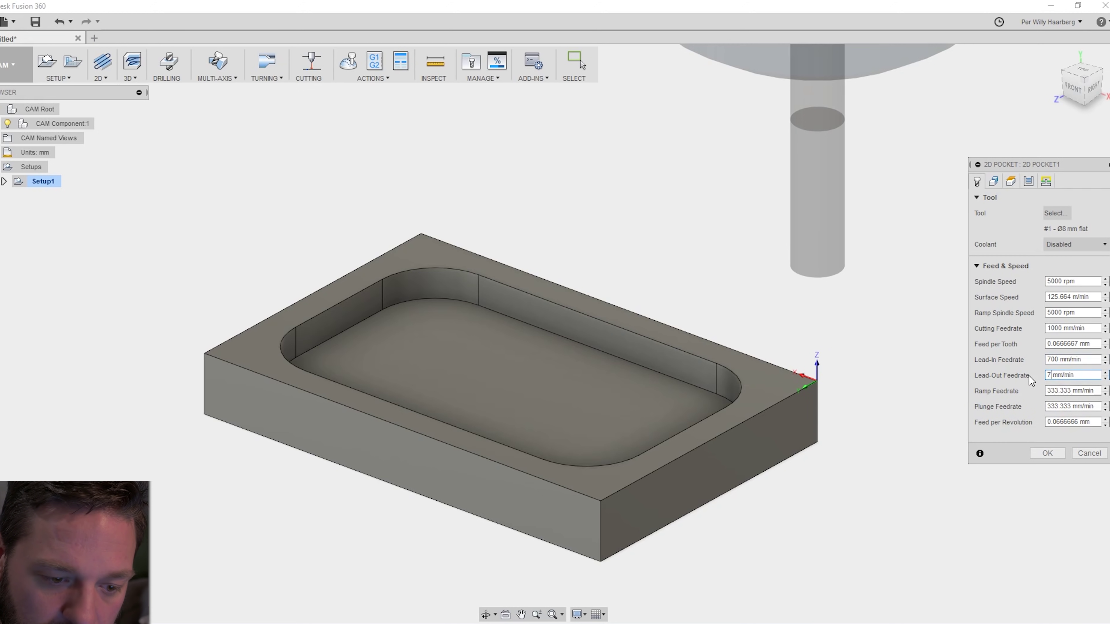
pyautogui.write('00')
# Pick the pocket floor contour as the pocket selection and show the Heights settings.
pyautogui.click(994, 182)
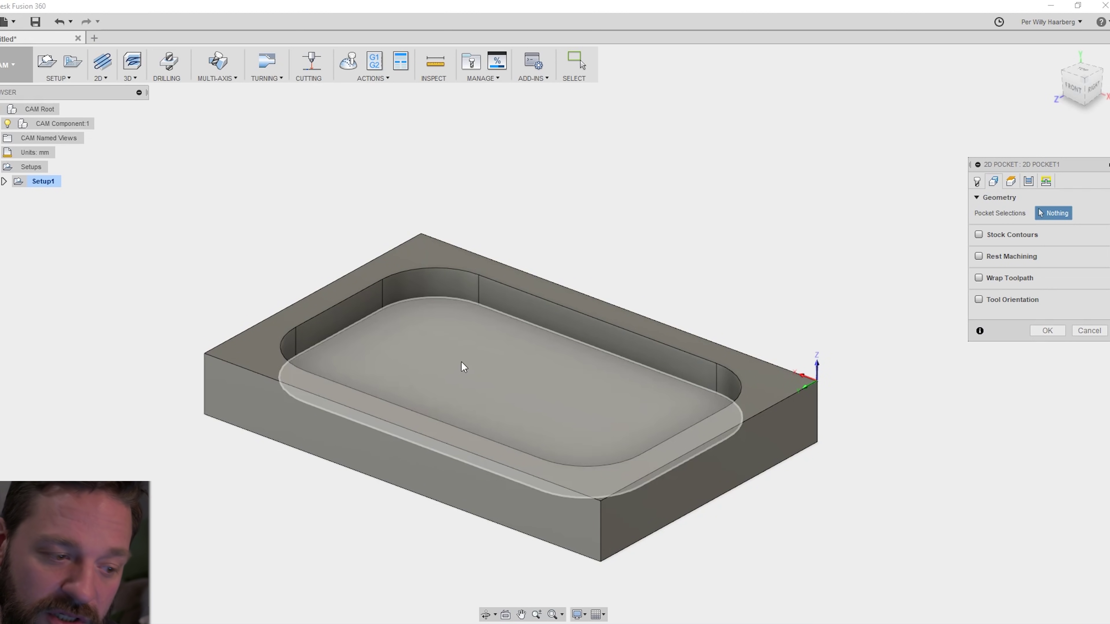
pyautogui.click(498, 402)
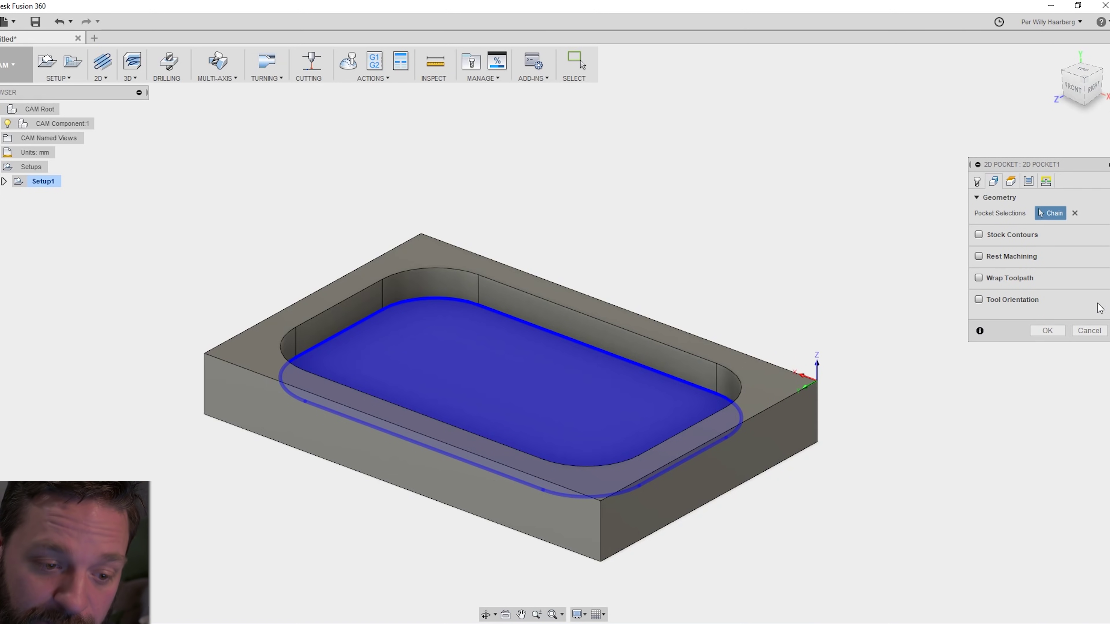
pyautogui.click(1029, 181)
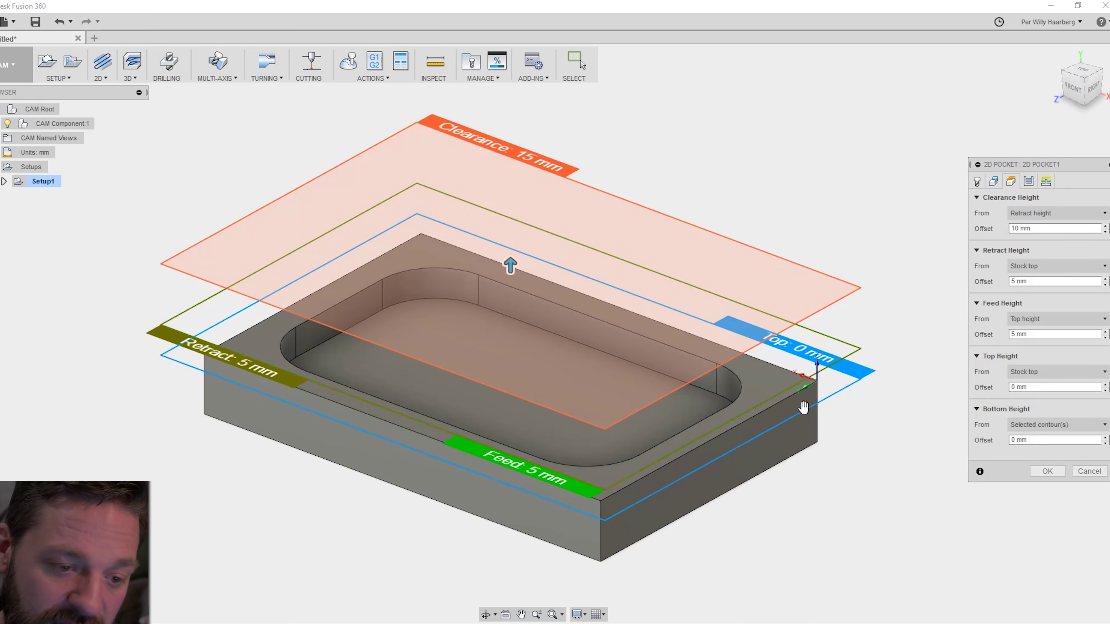
pyautogui.click(486, 614)
pyautogui.moveTo(582, 479); pyautogui.dragTo(595, 437)
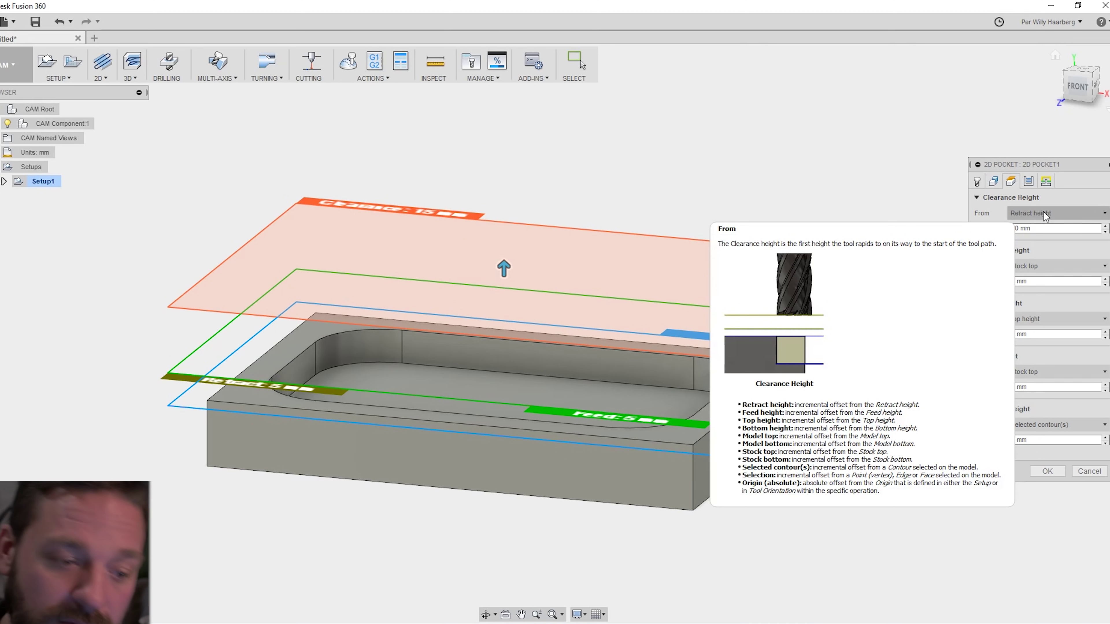
pyautogui.click(1029, 181)
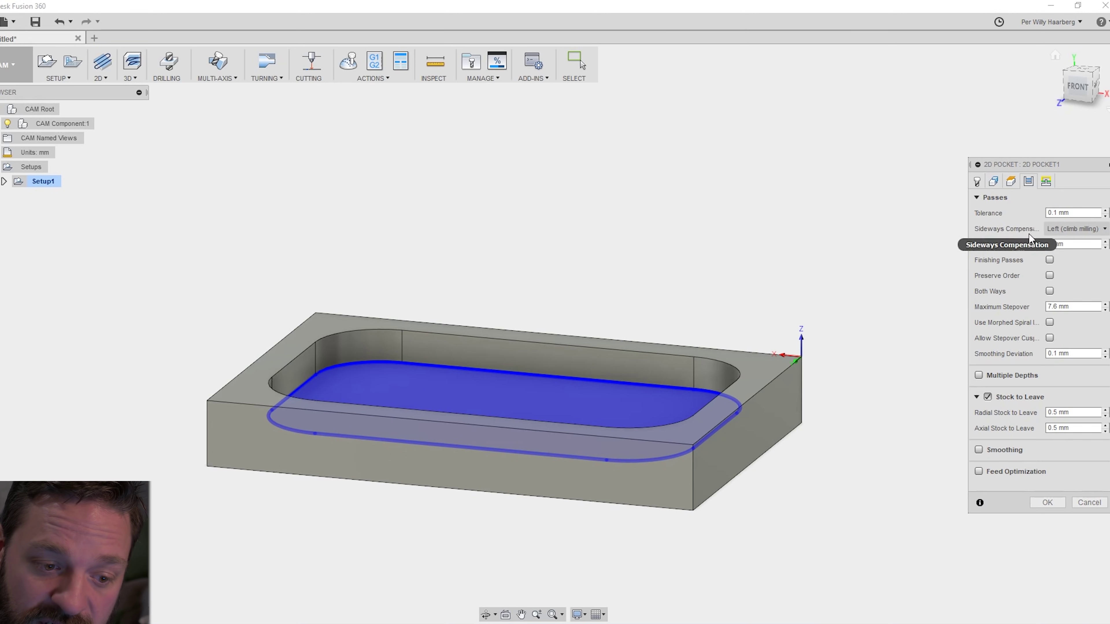
# Use conventional compensation, leave no stock, and cut multiple depths at 0.5 mm maximum stepdown.
pyautogui.click(1069, 229)
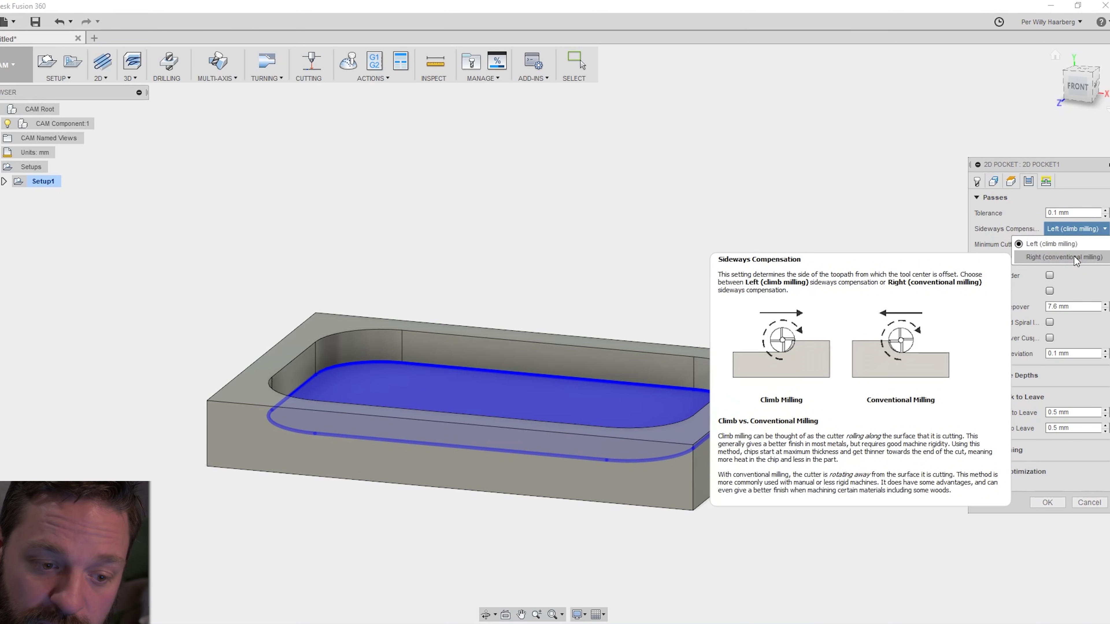
pyautogui.click(1075, 258)
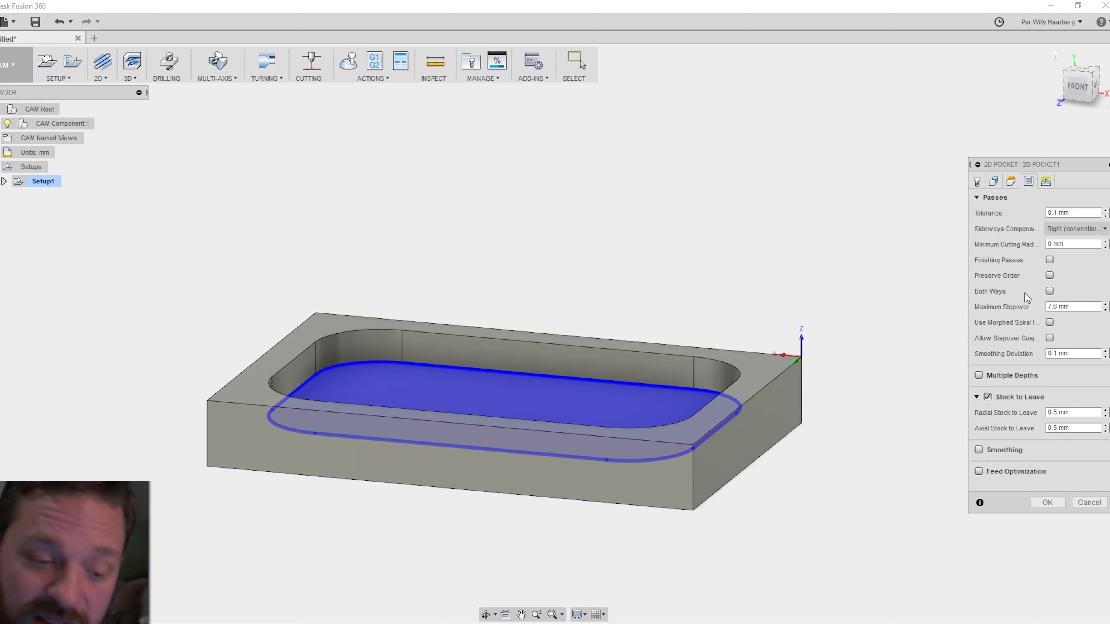
pyautogui.click(988, 397)
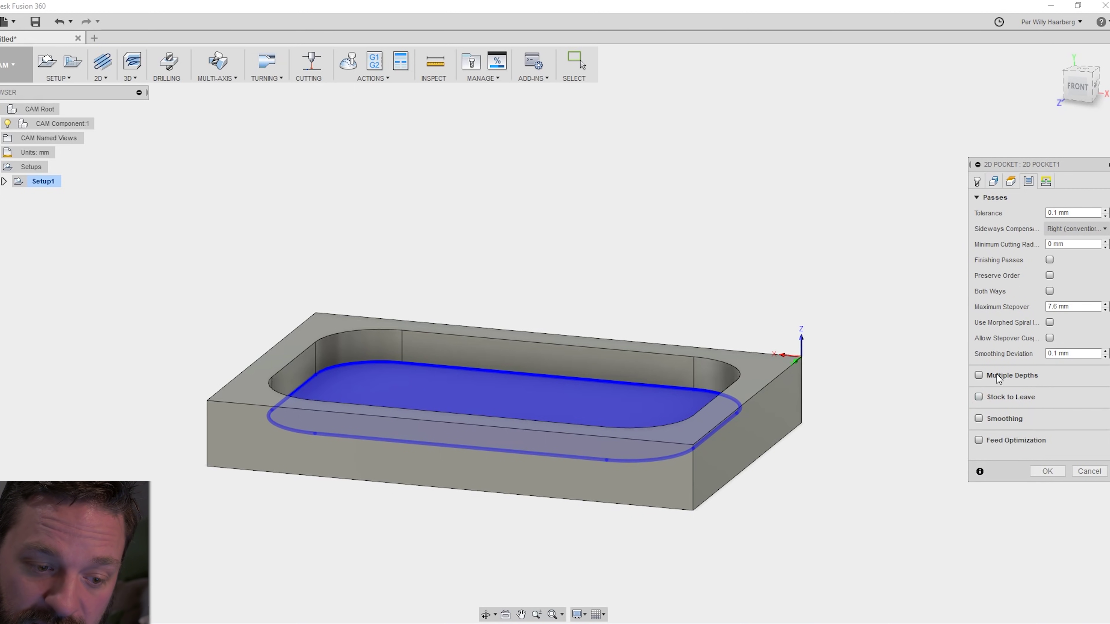
pyautogui.click(978, 375)
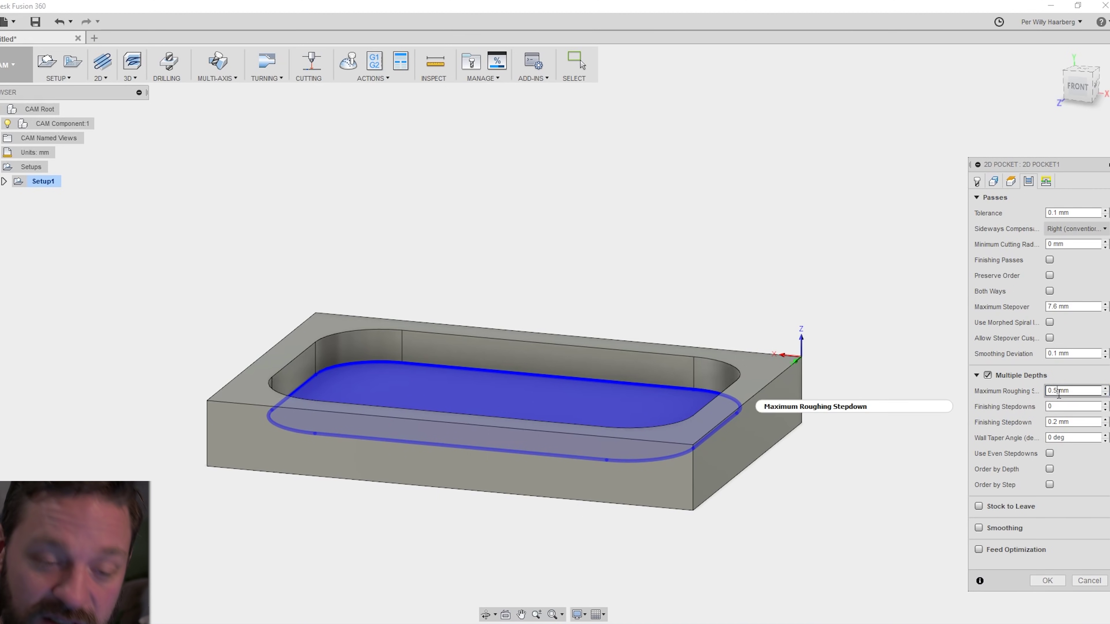
pyautogui.moveTo(1058, 393)
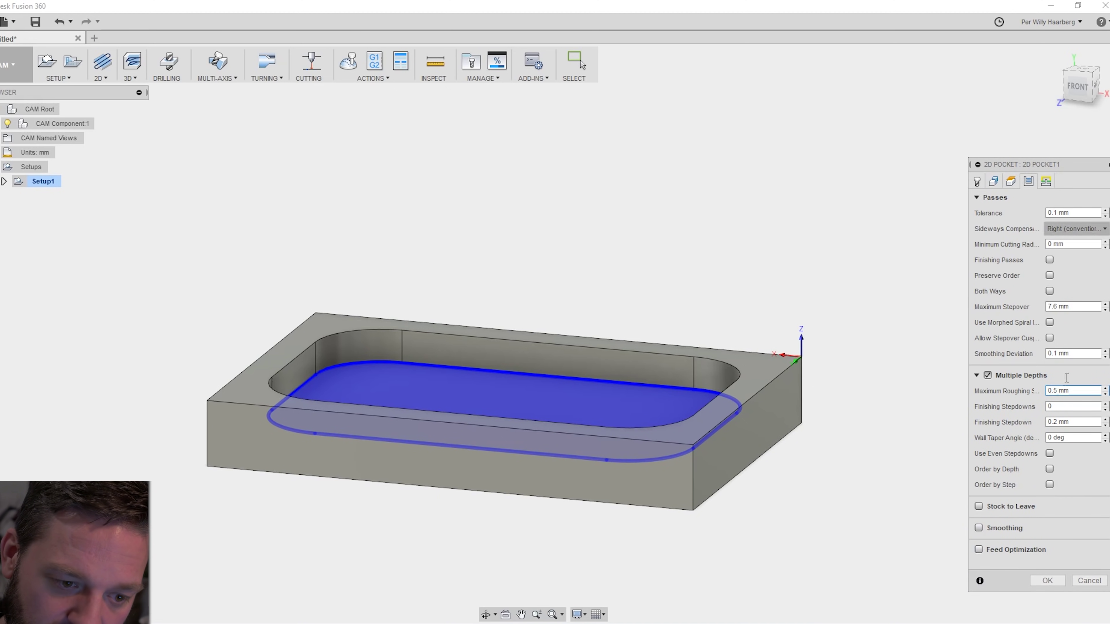
pyautogui.click(1047, 182)
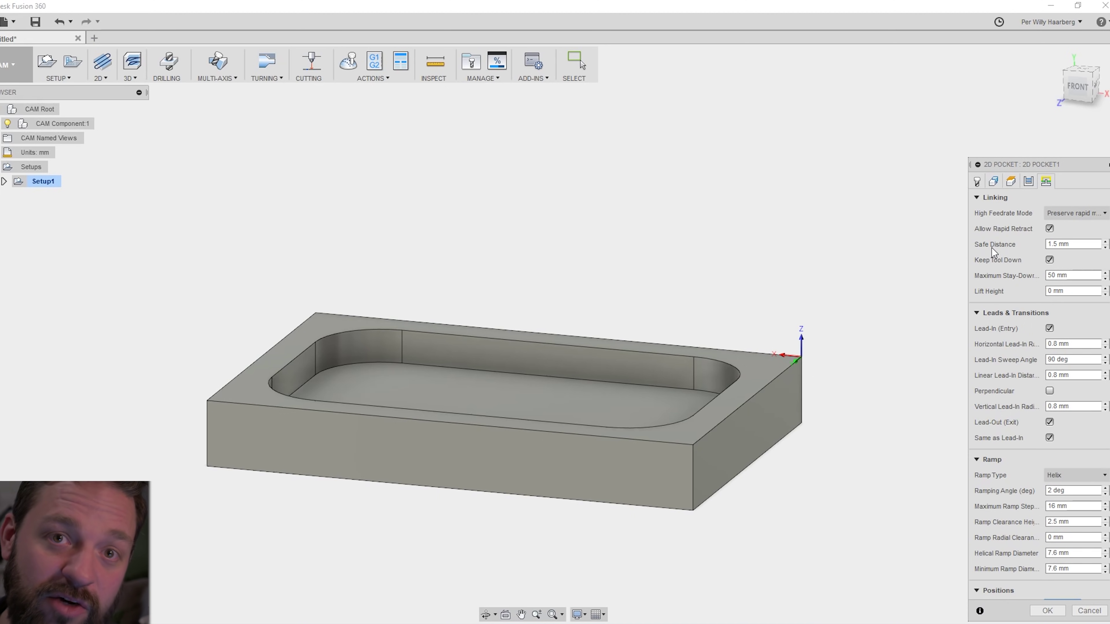
pyautogui.scroll(-1, 1049, 437)
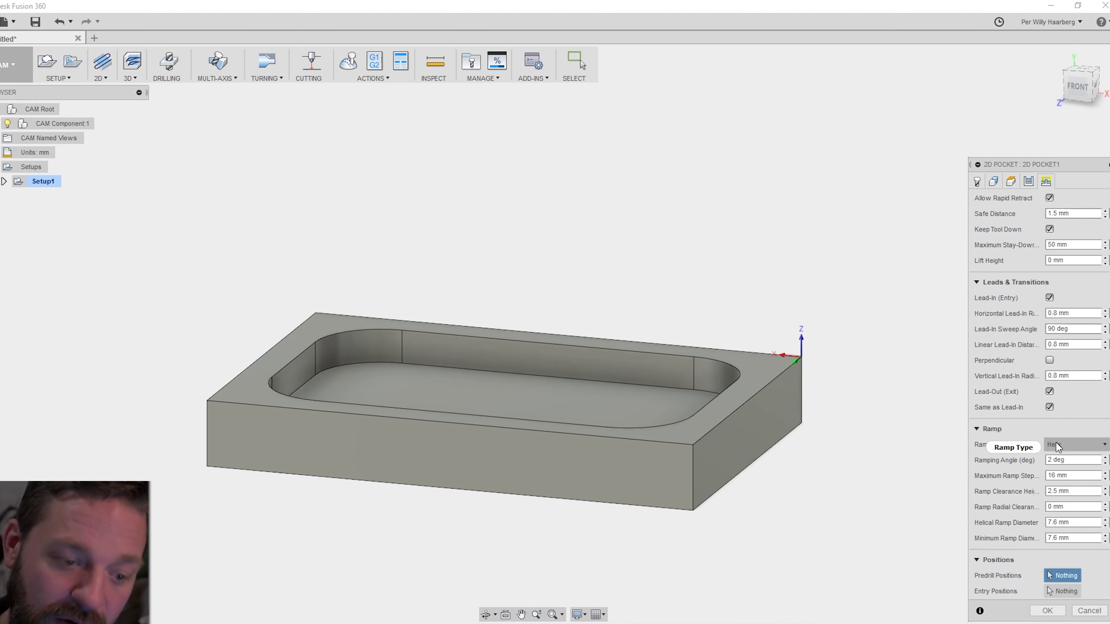
pyautogui.moveTo(1057, 446)
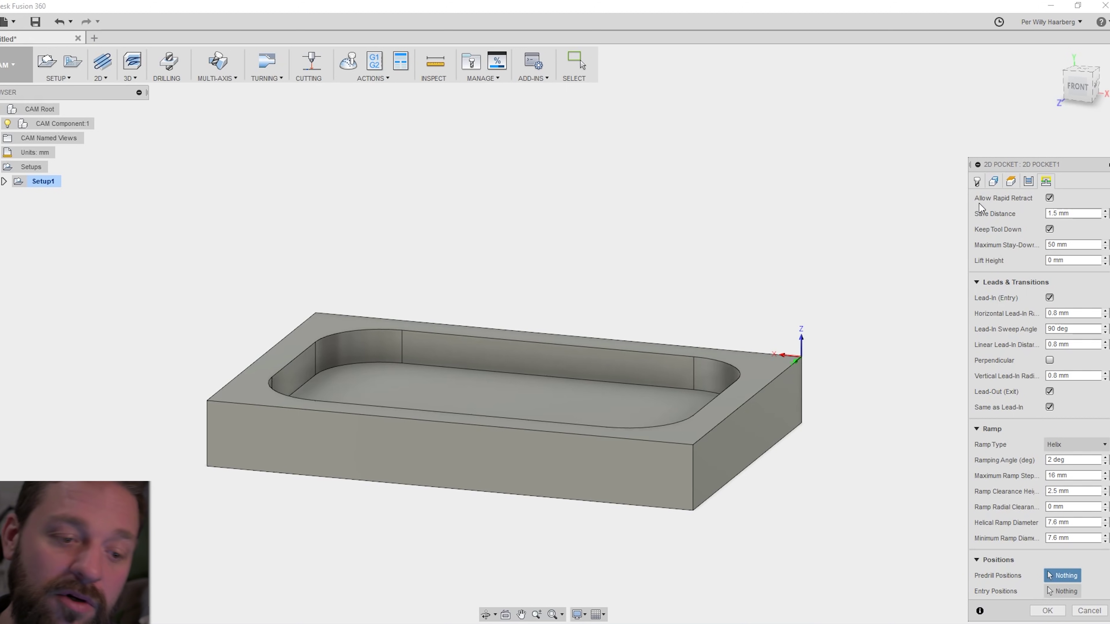
pyautogui.click(1047, 611)
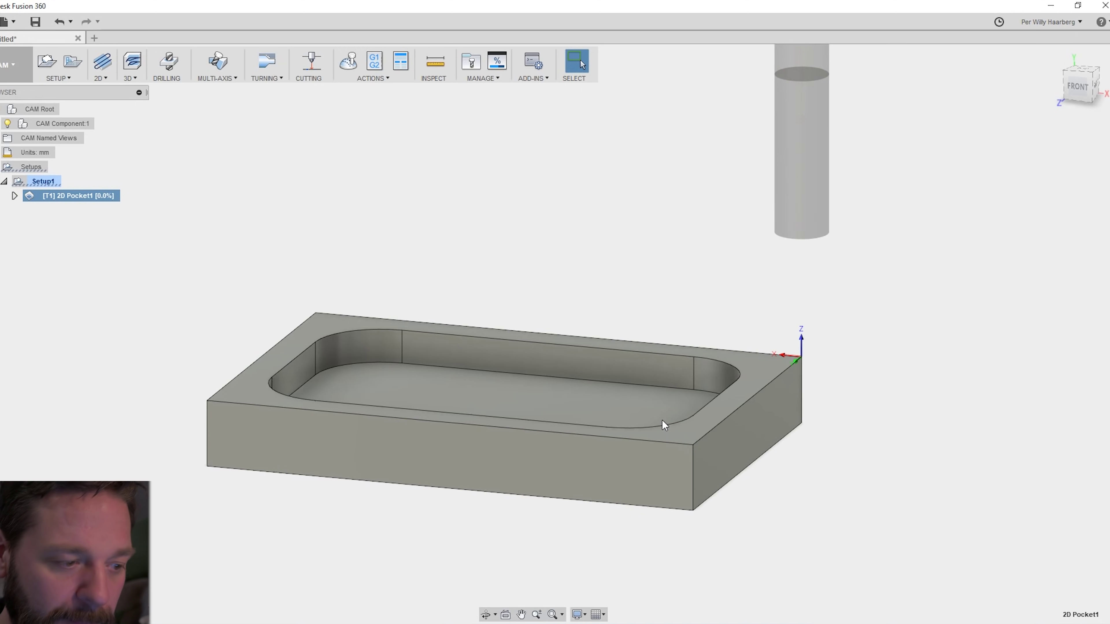
# Orbit to inspect 2D Pocket1's stacked offset passes and helix entry inside the rounded pocket.
pyautogui.scroll(-1, 527, 377)
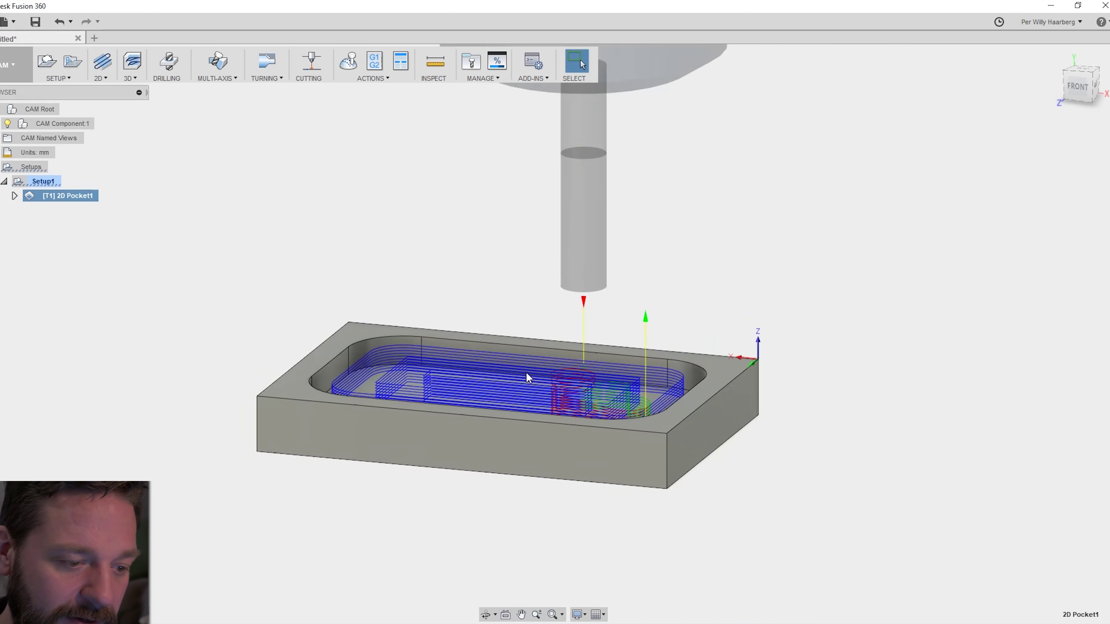
pyautogui.scroll(3, 528, 374)
pyautogui.keyDown('shift'); pyautogui.moveTo(527, 374); pyautogui.dragTo(1031, 288, button='middle'); pyautogui.keyUp('shift')
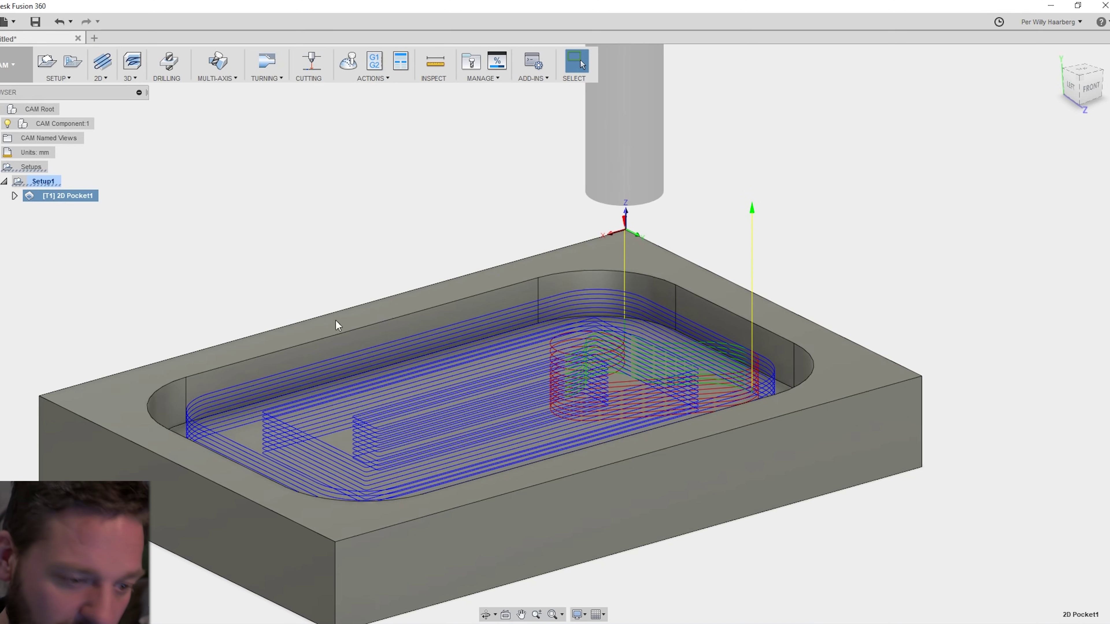
pyautogui.scroll(-1, 538, 411)
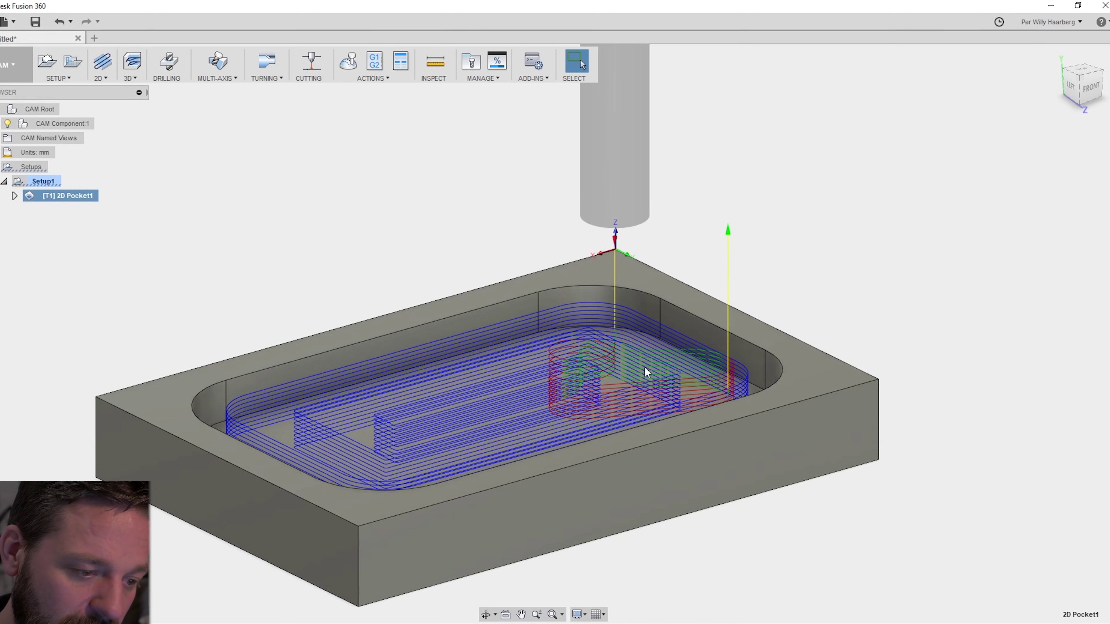
pyautogui.rightClick(64, 194)
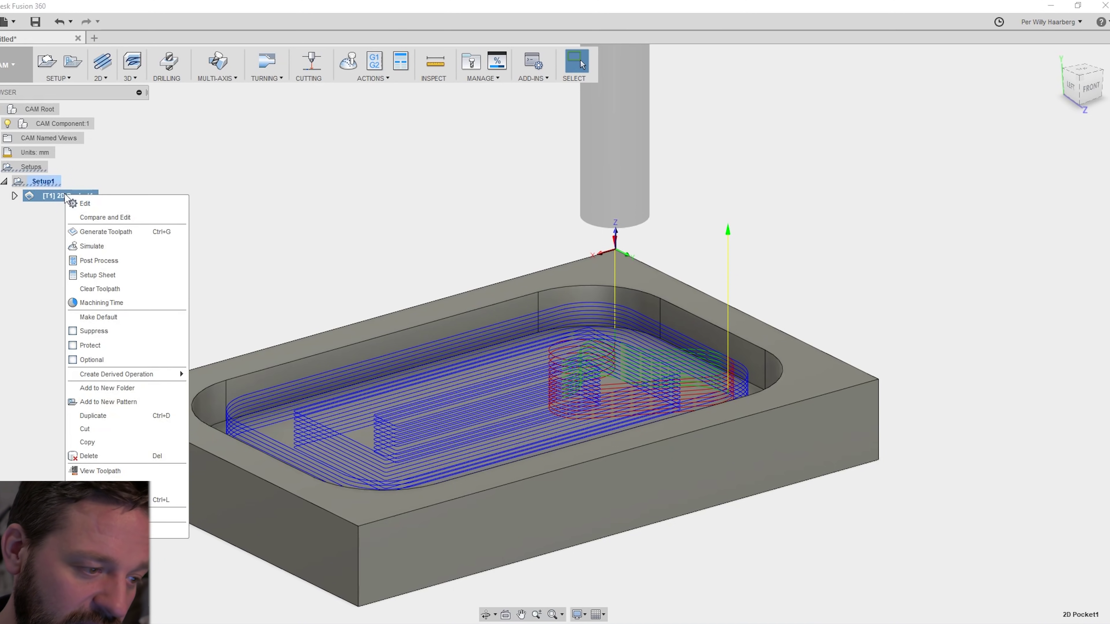
pyautogui.click(107, 246)
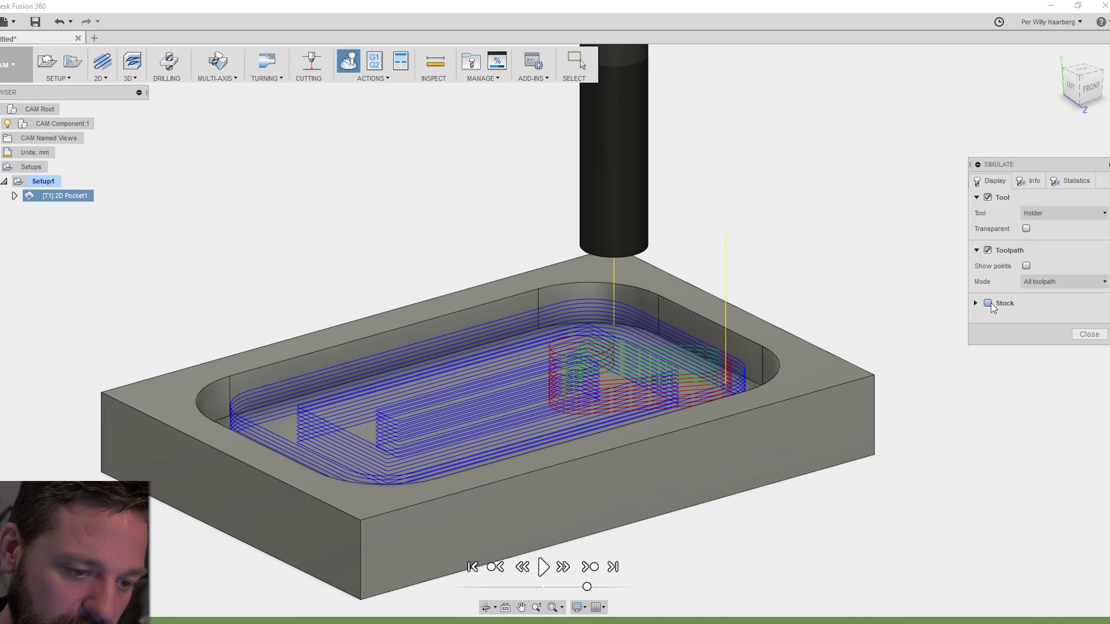
pyautogui.click(988, 303)
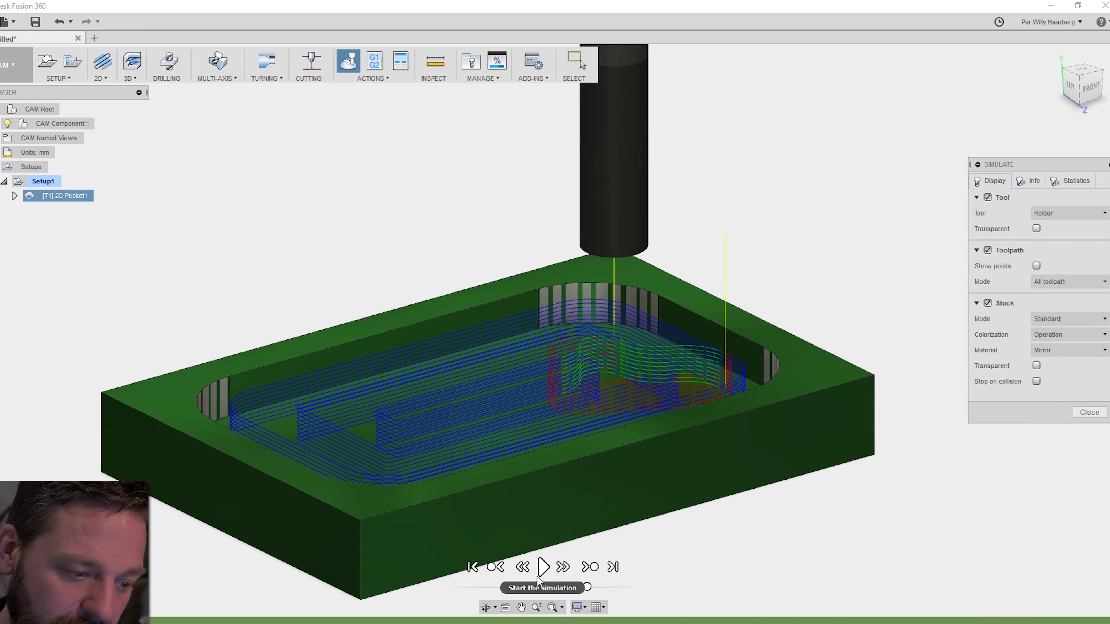
pyautogui.click(542, 571)
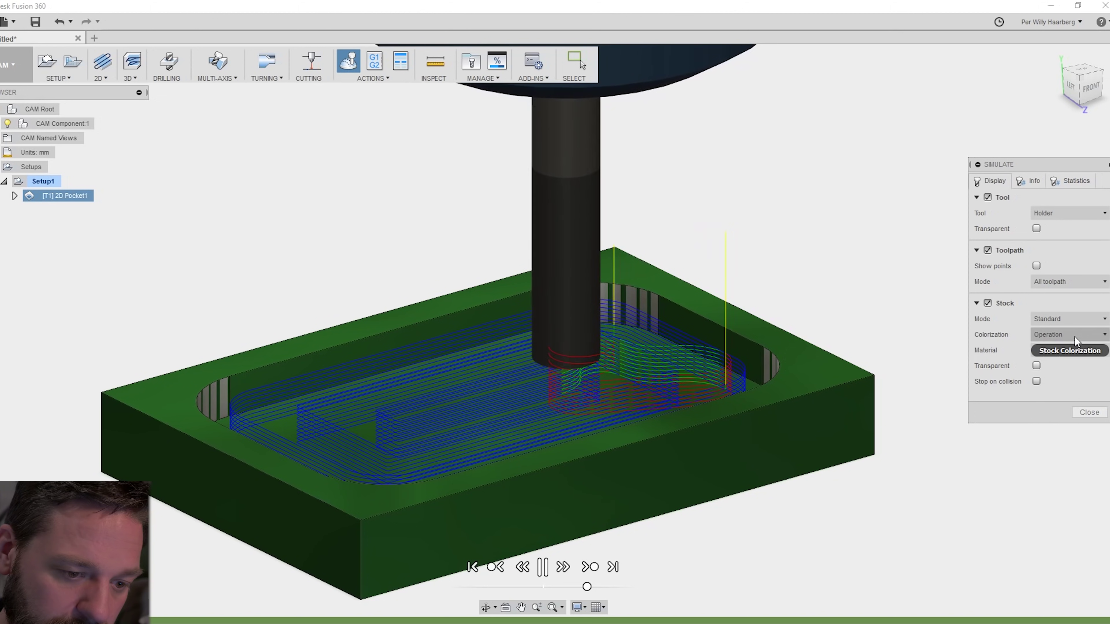
pyautogui.click(1088, 412)
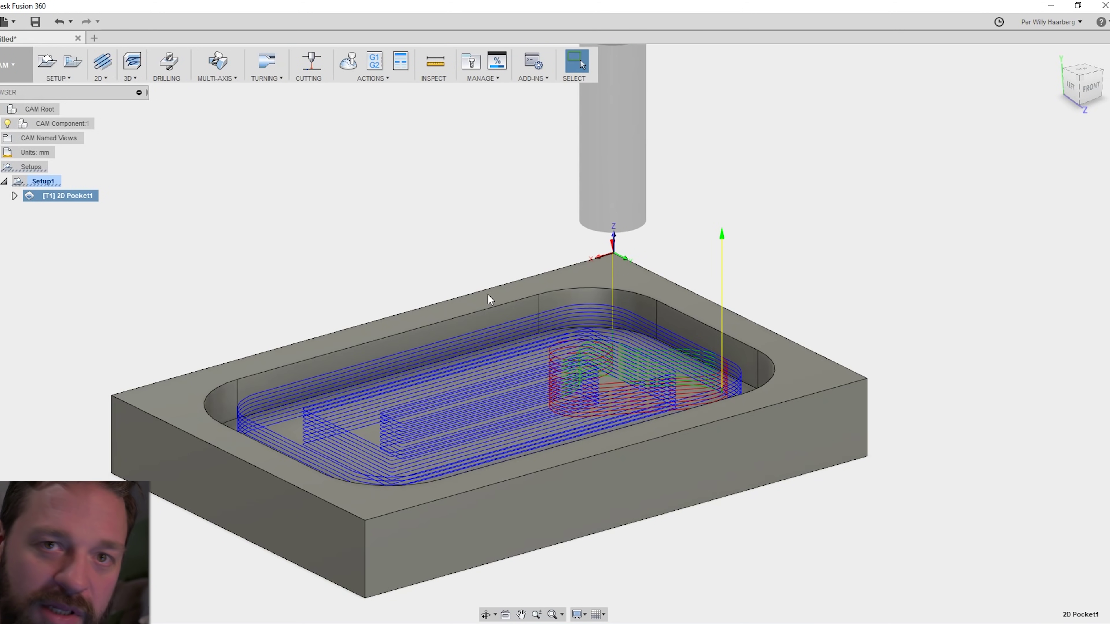
pyautogui.rightClick(72, 200)
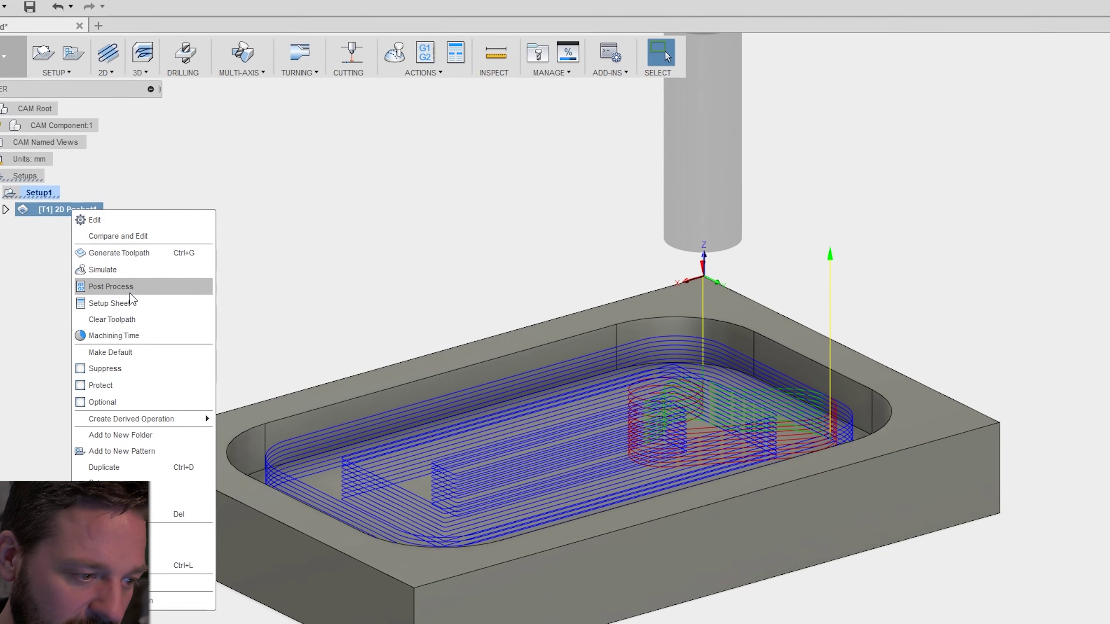
# Start post processing 2D Pocket1 with Grbl / grbl as the post configuration.
pyautogui.click(130, 288)
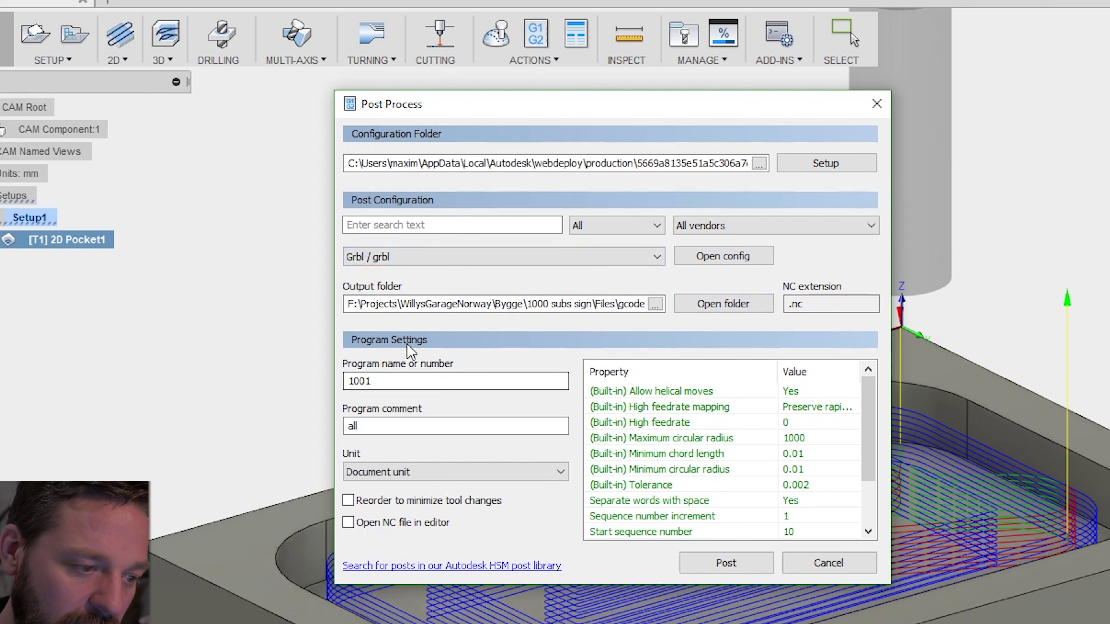
pyautogui.click(392, 263)
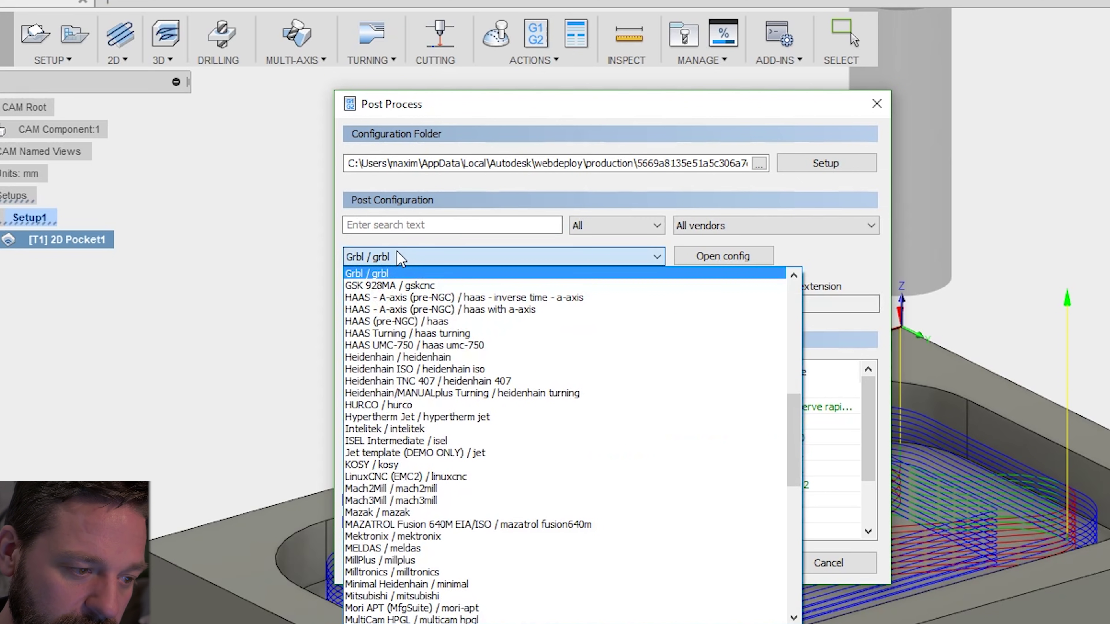
pyautogui.scroll(-4, 465, 442)
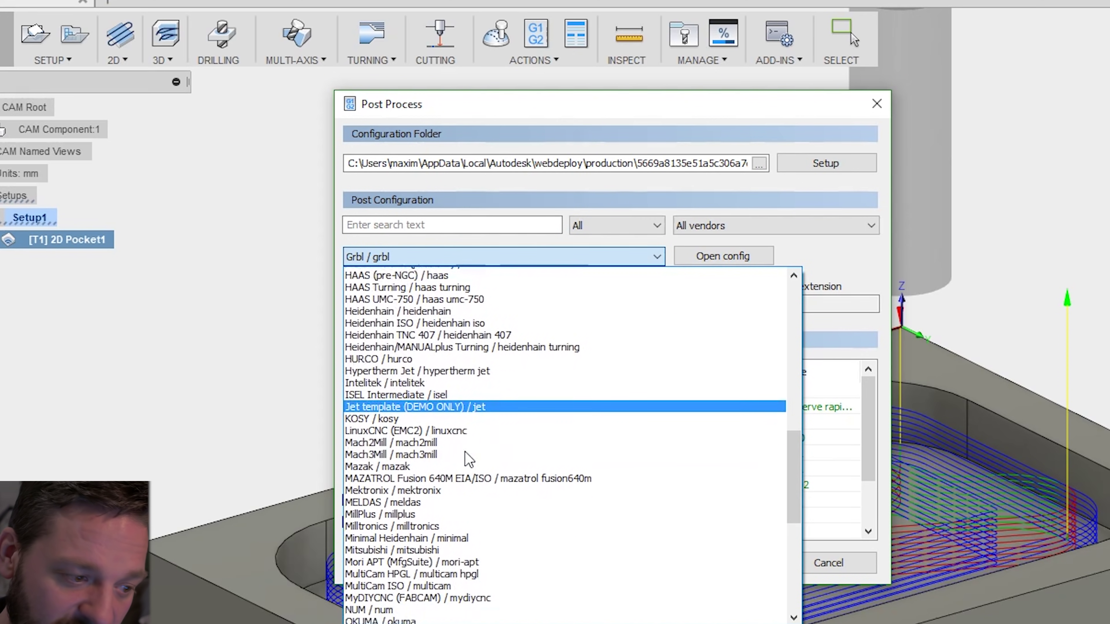
pyautogui.click(437, 257)
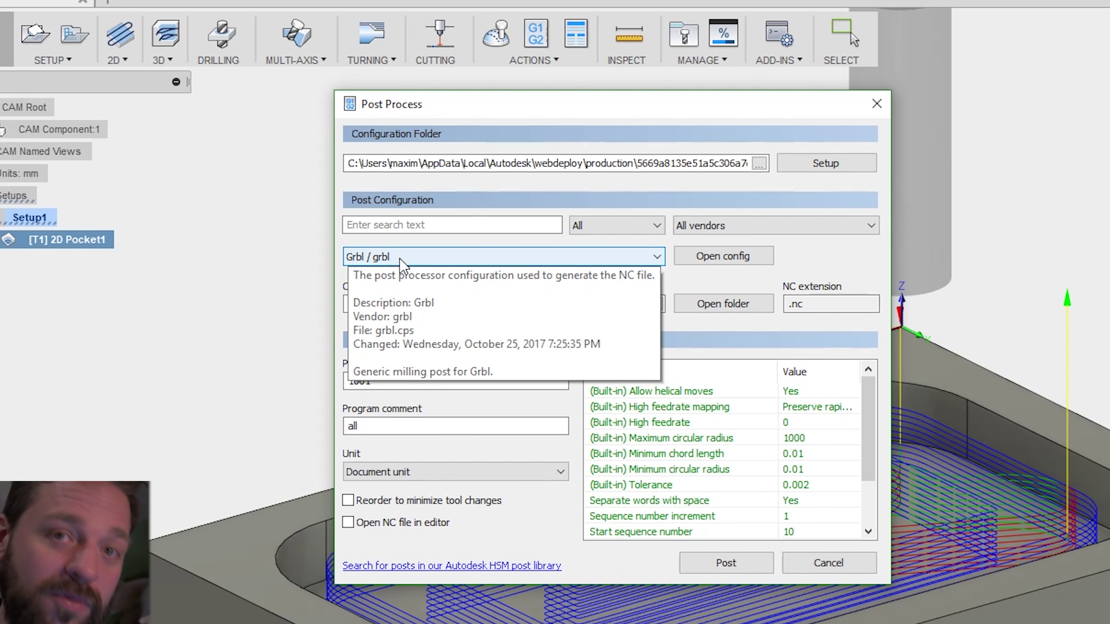
# Rename the G-code program from 1001 to 'Pocket 8mmTOOL 1000mmSEC 0.5mmPASS'.
pyautogui.click(723, 303)
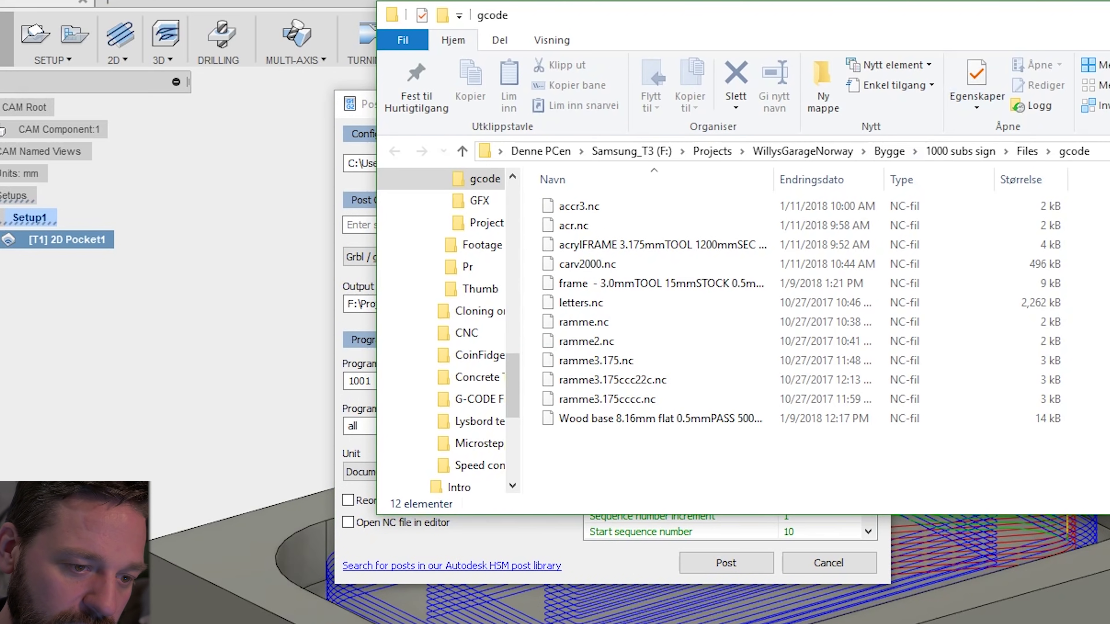
pyautogui.doubleClick(466, 371)
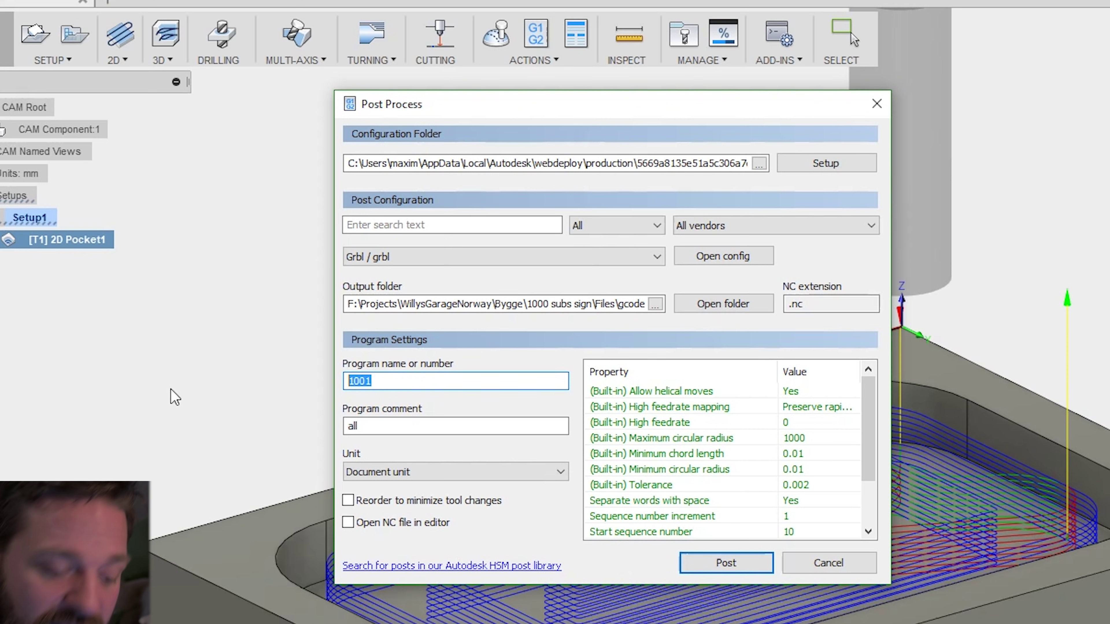
pyautogui.write('Pocket 8')
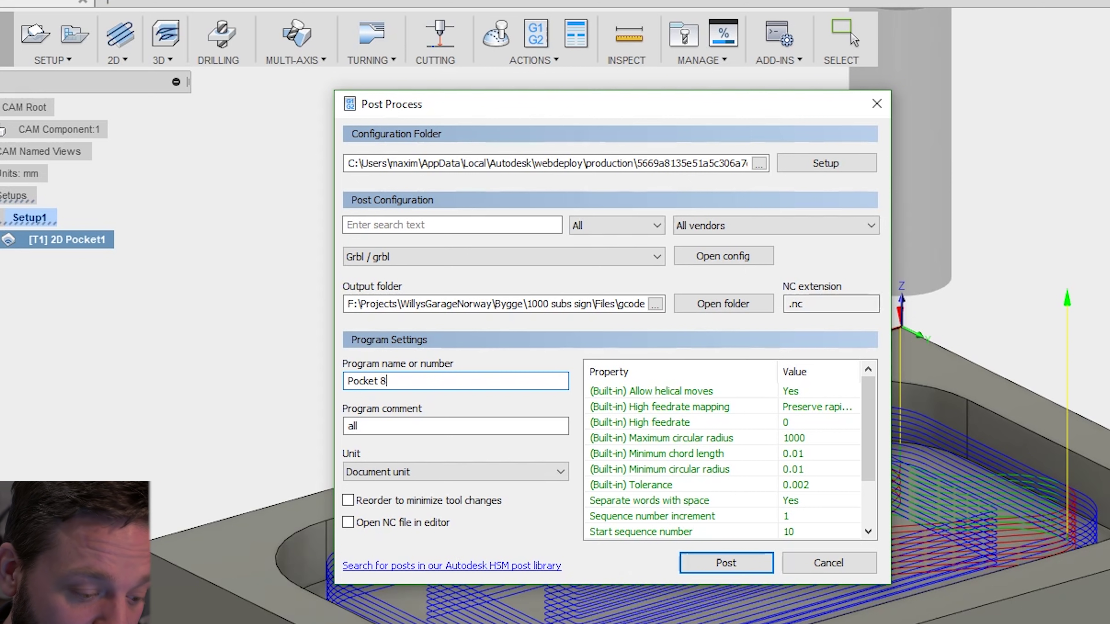
pyautogui.write('mmTOO')
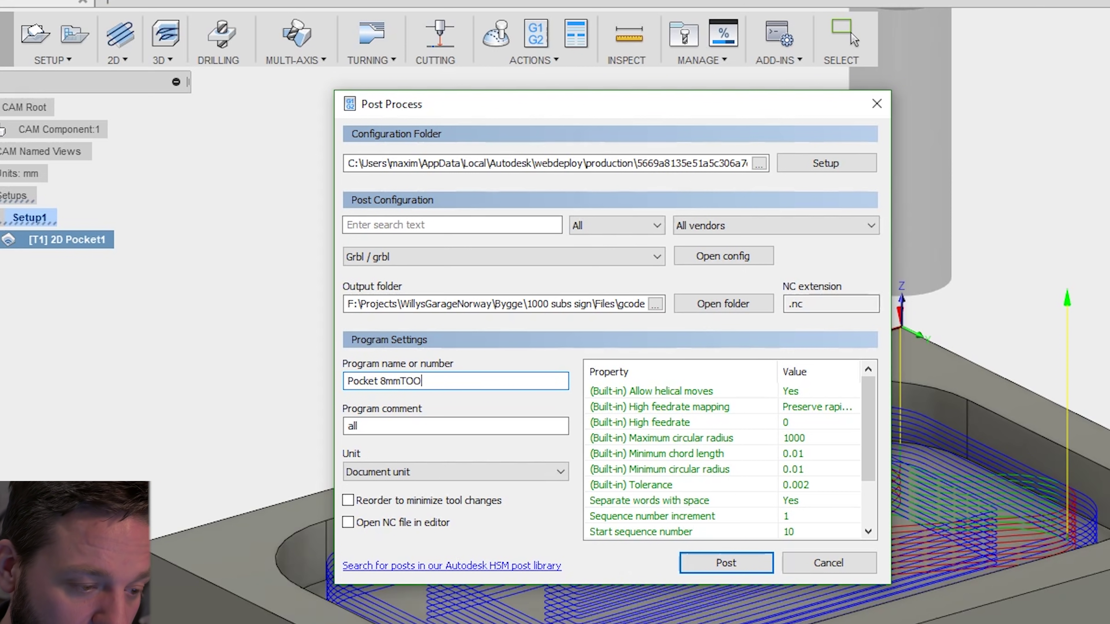
pyautogui.write('L  ')
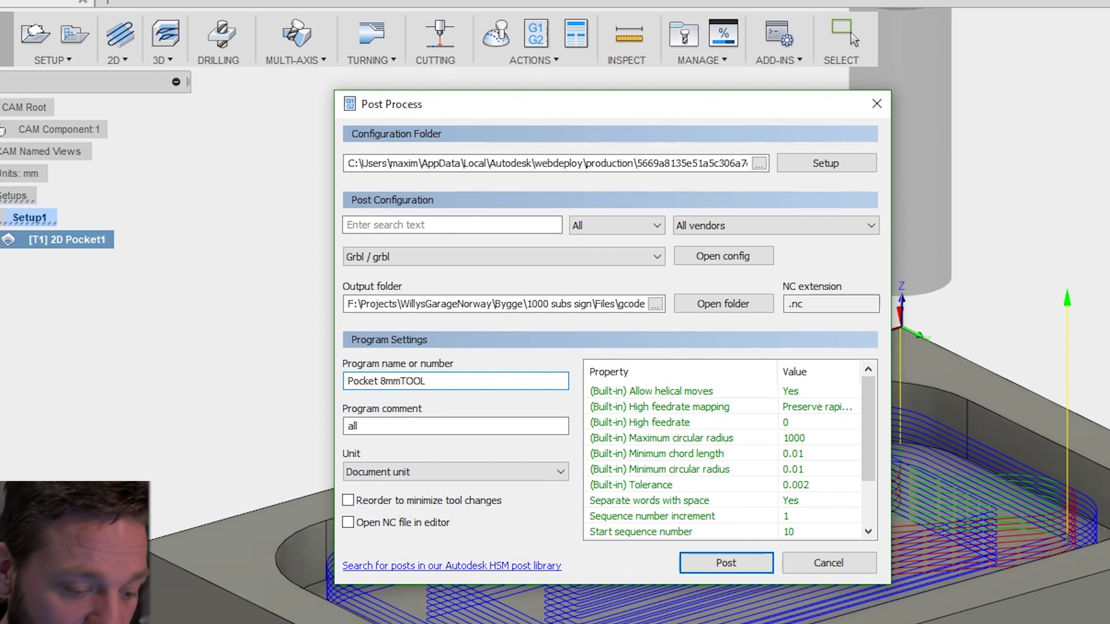
pyautogui.write('1000mmSEC 0.5mmPASS')
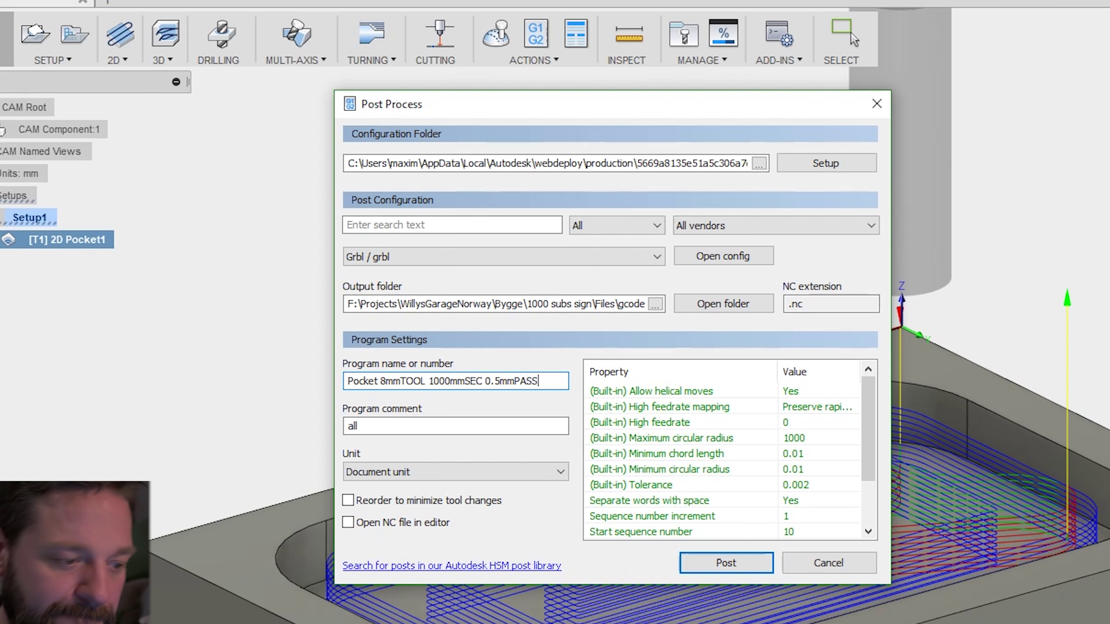
pyautogui.doubleClick(383, 380)
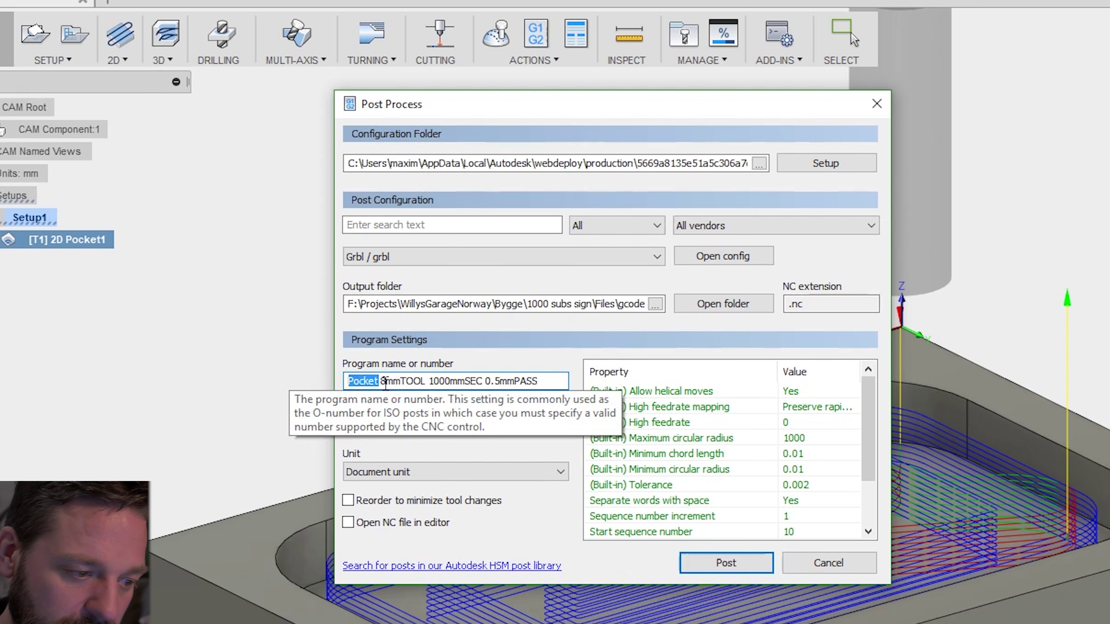
pyautogui.moveTo(381, 382); pyautogui.dragTo(544, 417)
pyautogui.click(477, 381)
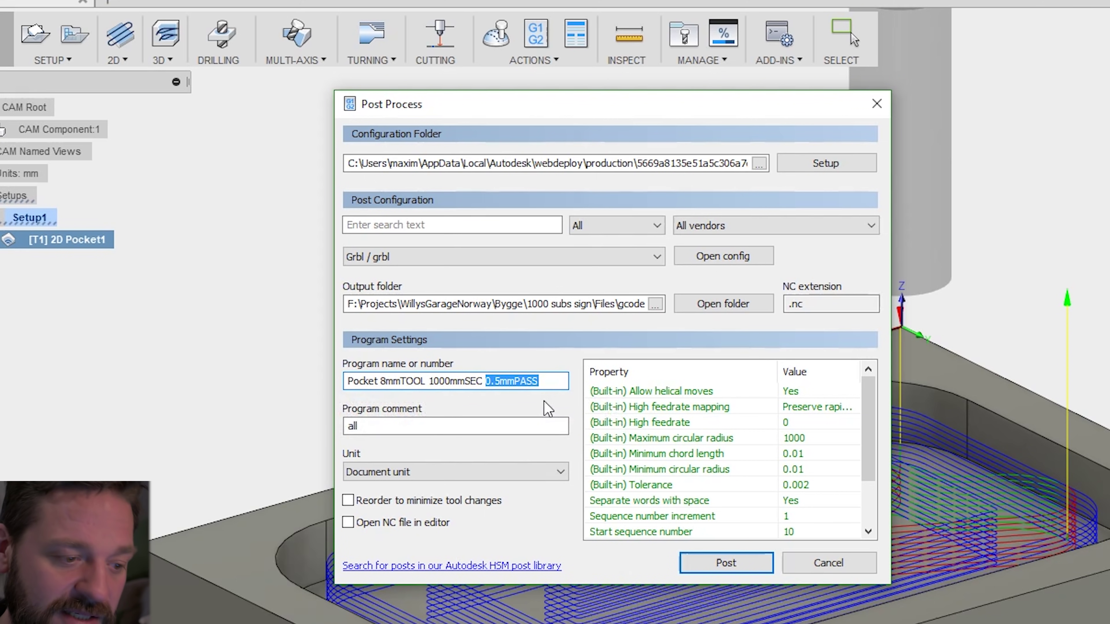
pyautogui.click(542, 382)
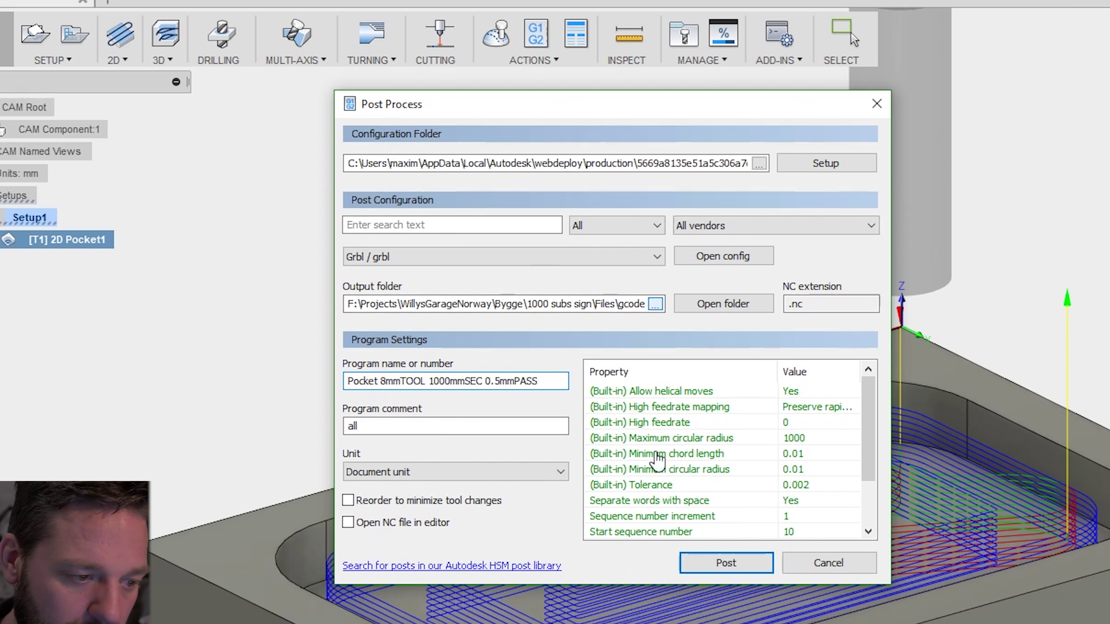
# Keep the current output folder and open the gcode folder to check its existing .nc files.
pyautogui.click(654, 305)
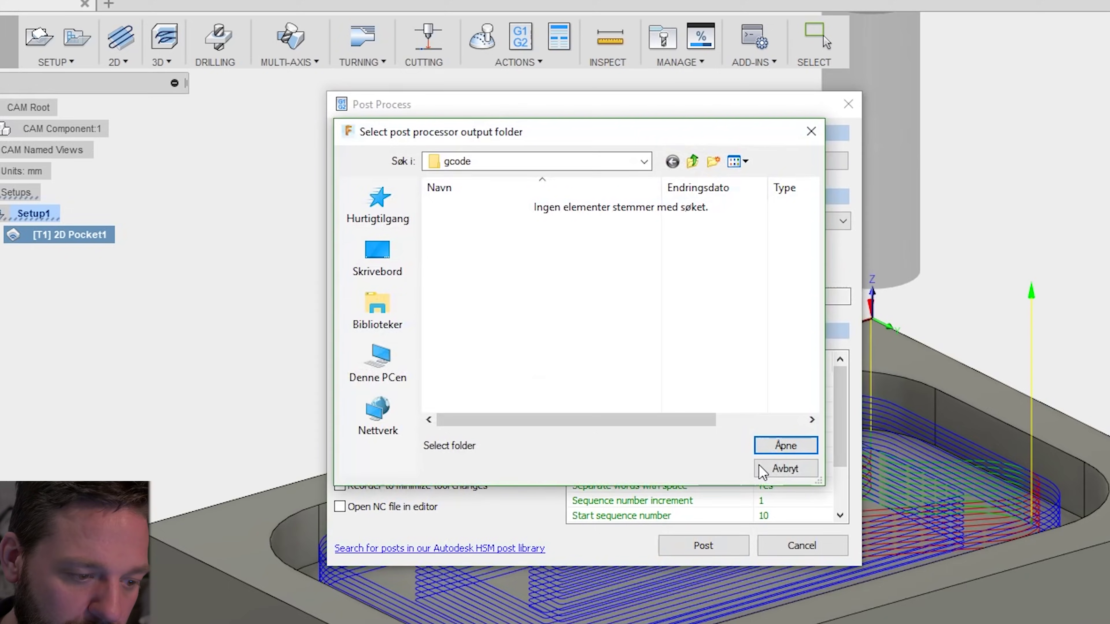
pyautogui.click(777, 468)
pyautogui.click(738, 296)
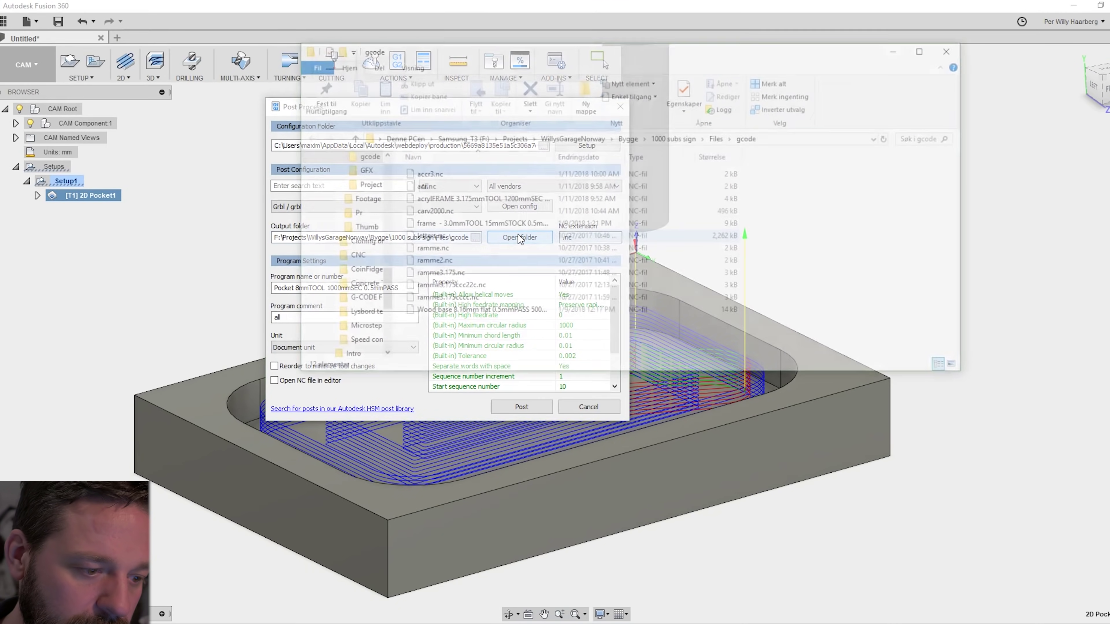